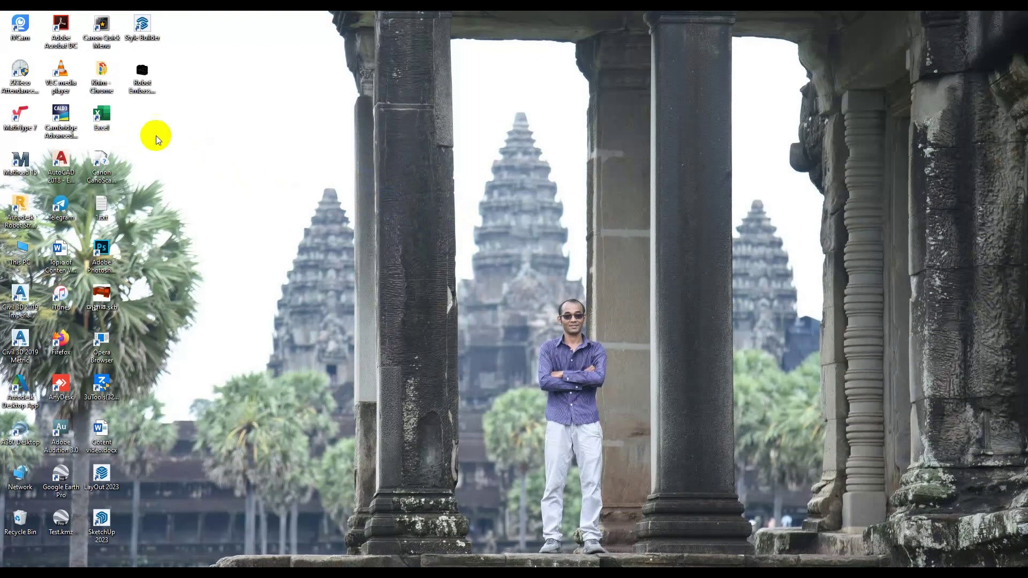
# Launch Excel from its desktop shortcut and create a maximized blank workbook, Book1
pyautogui.rightClick(108, 123)
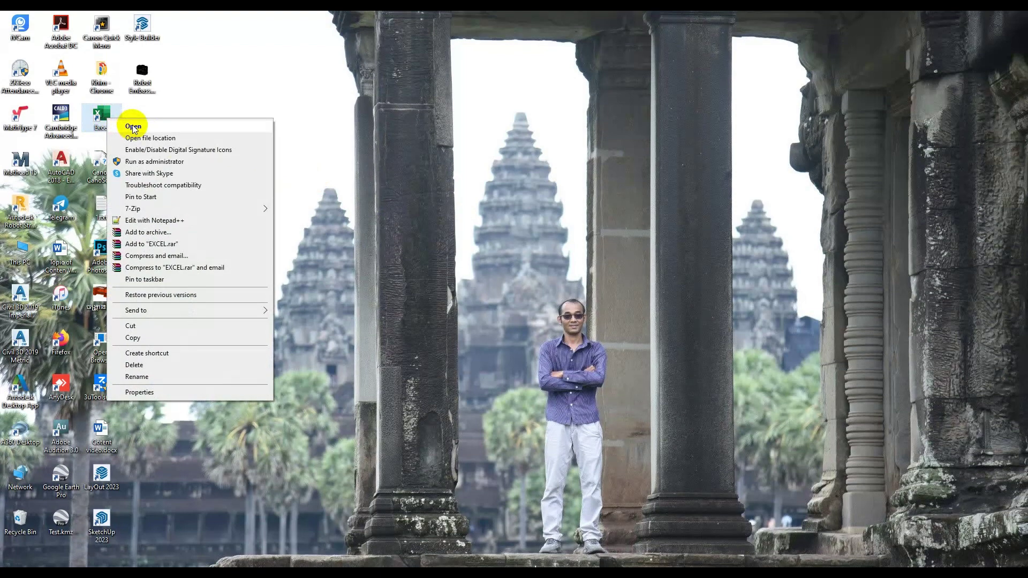
pyautogui.click(133, 127)
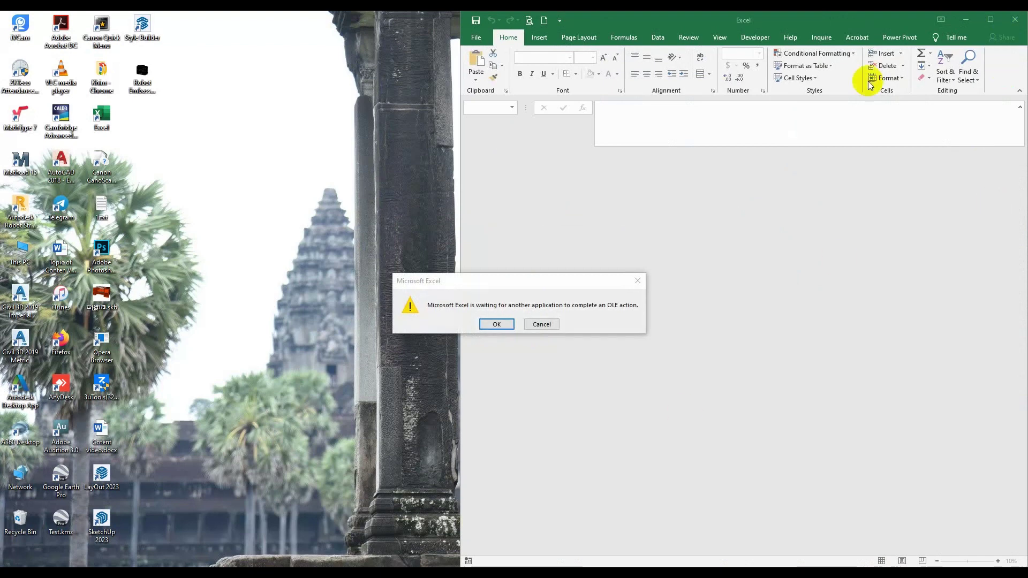
pyautogui.click(494, 325)
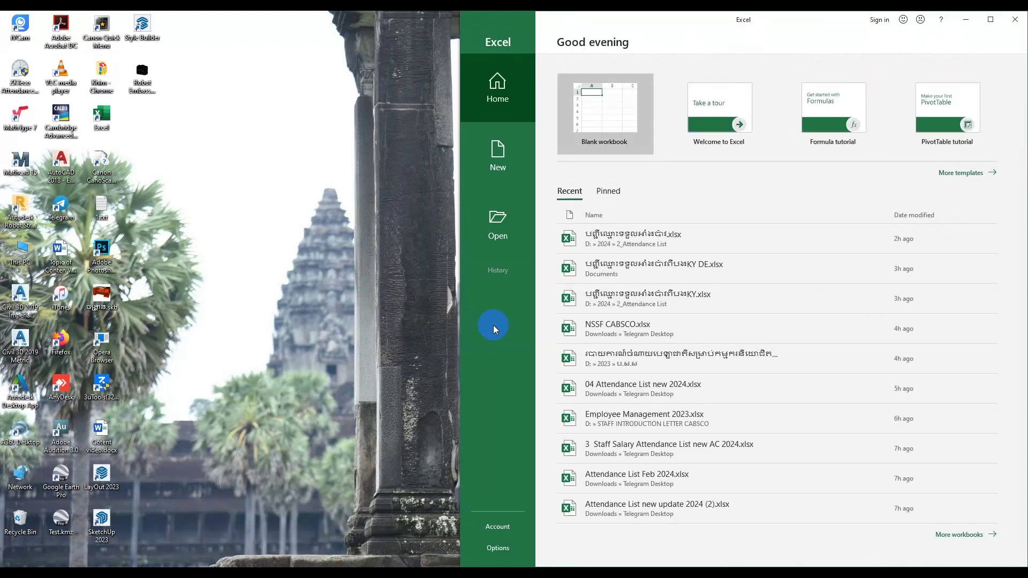
pyautogui.click(990, 20)
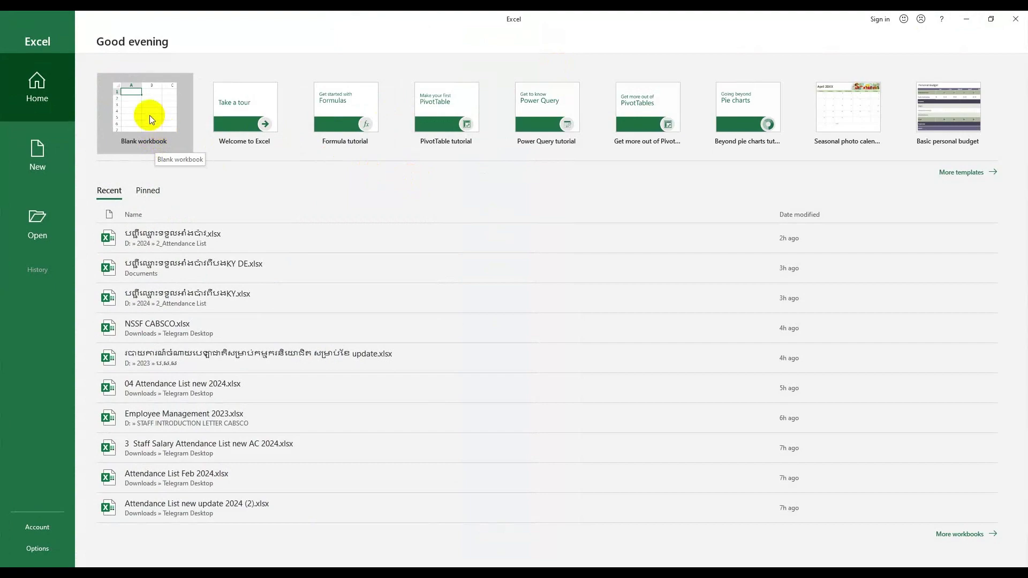
pyautogui.click(150, 117)
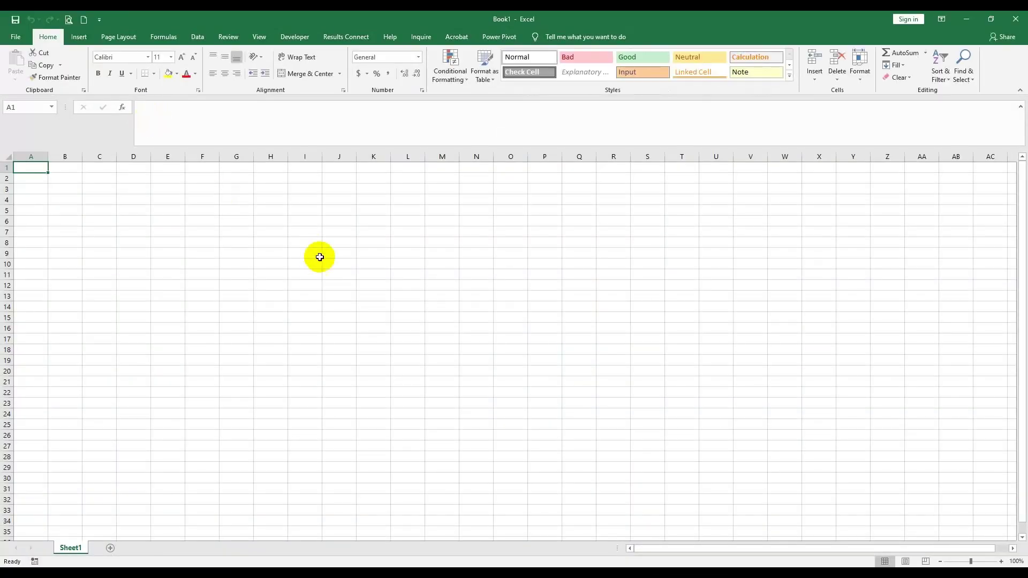
# Enter the Khmer row-number heading in cell D3
pyautogui.click(320, 258)
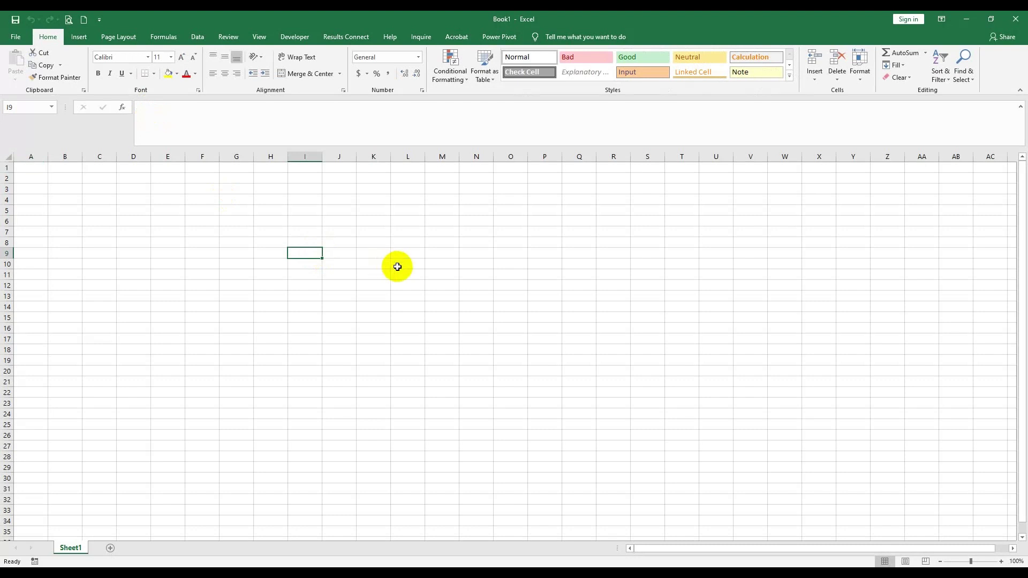
pyautogui.click(137, 191)
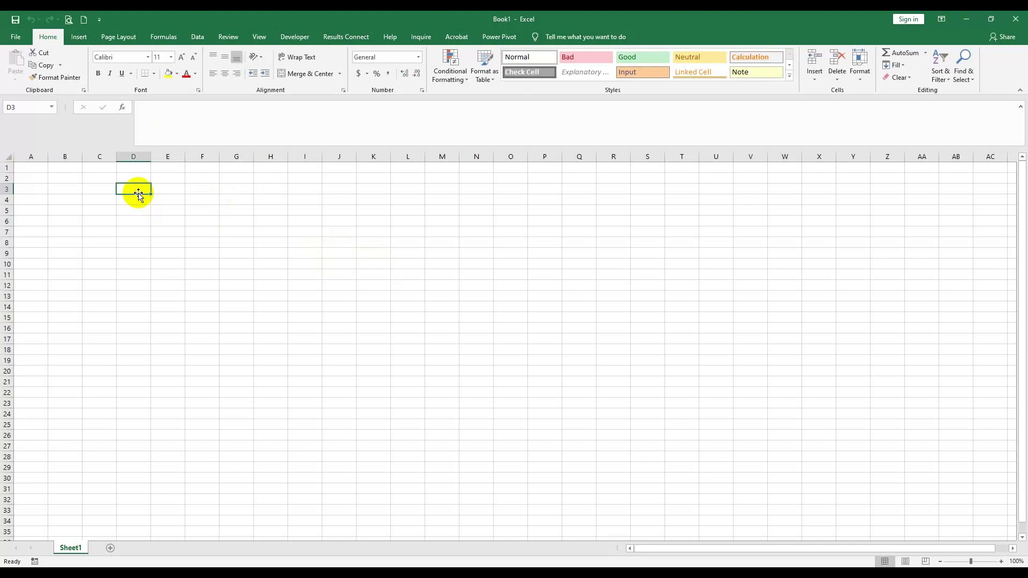
pyautogui.write('I')
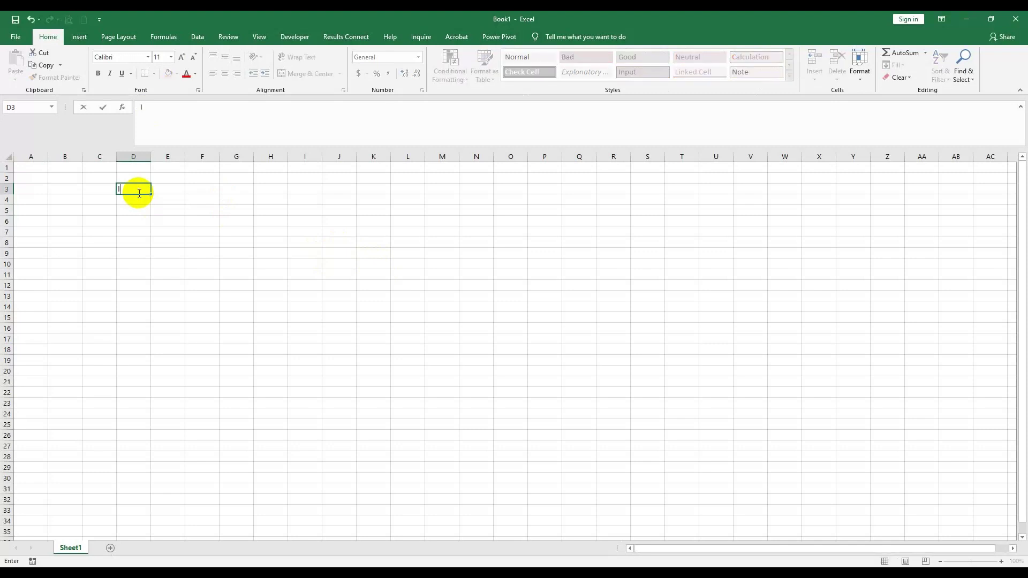
pyautogui.write('ฤ5,ลิ')
pyautogui.press('Tab')
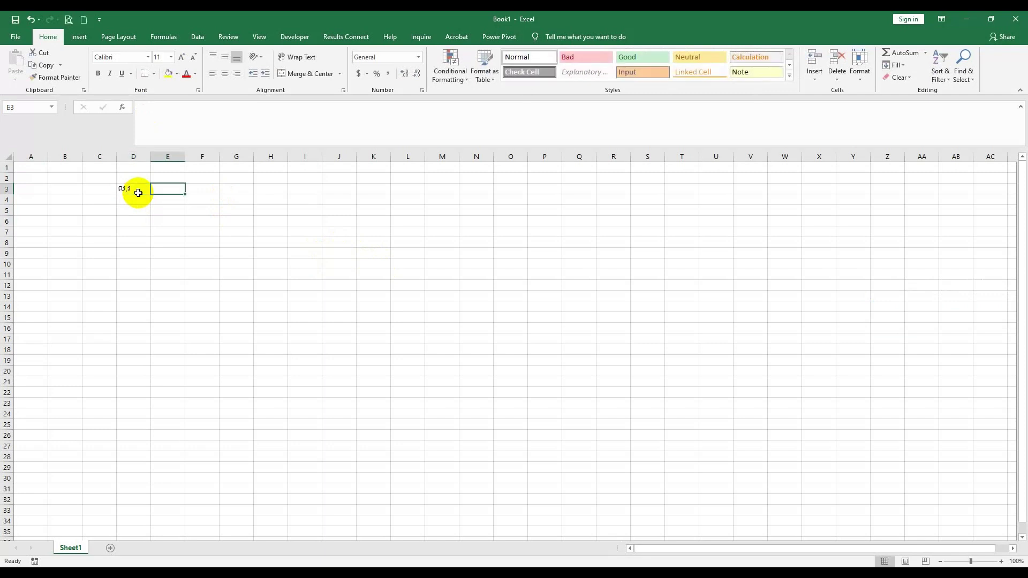
# Enter the name heading 'នាម និង នាម' in E3 and the sex heading 'ភេទ' in F3
pyautogui.write('ฅ')
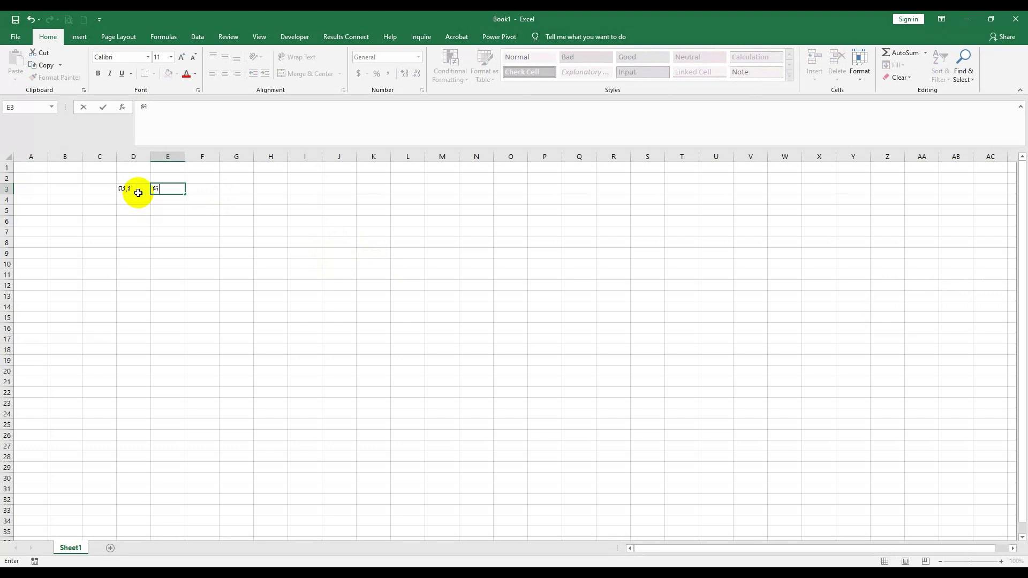
pyautogui.write('คค')
pyautogui.press('BackSpace')
pyautogui.press('BackSpace')
pyautogui.press('BackSpace')
pyautogui.write('កោ')
pyautogui.press('BackSpace')
pyautogui.press('BackSpace')
pyautogui.write('គ')
pyautogui.write('ោត្តន')
pyautogui.press('BackSpace')
pyautogui.write('នាម ')
pyautogui.write('និង នាម')
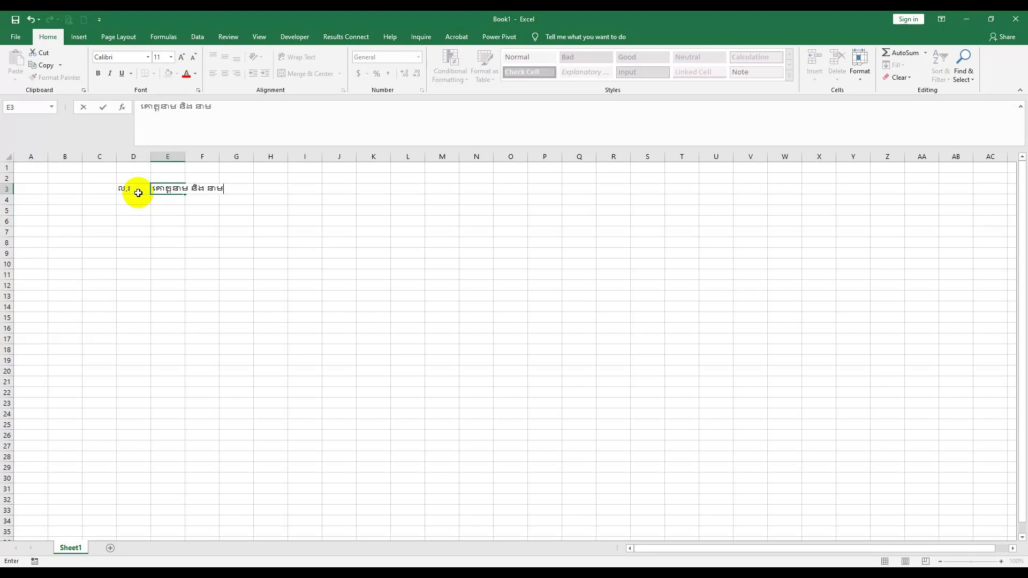
pyautogui.press('Tab')
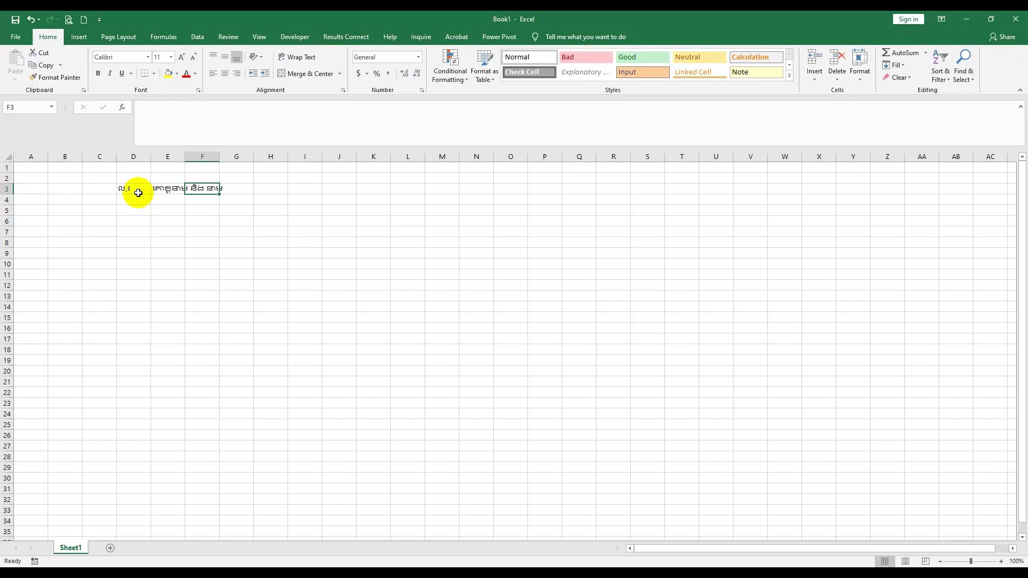
pyautogui.write('ភេទ')
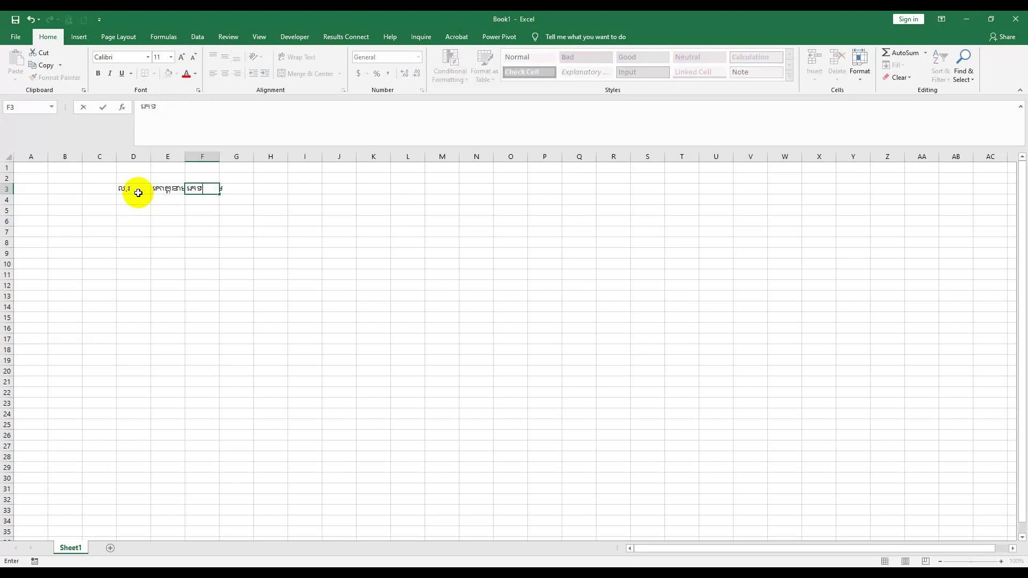
pyautogui.press('Tab')
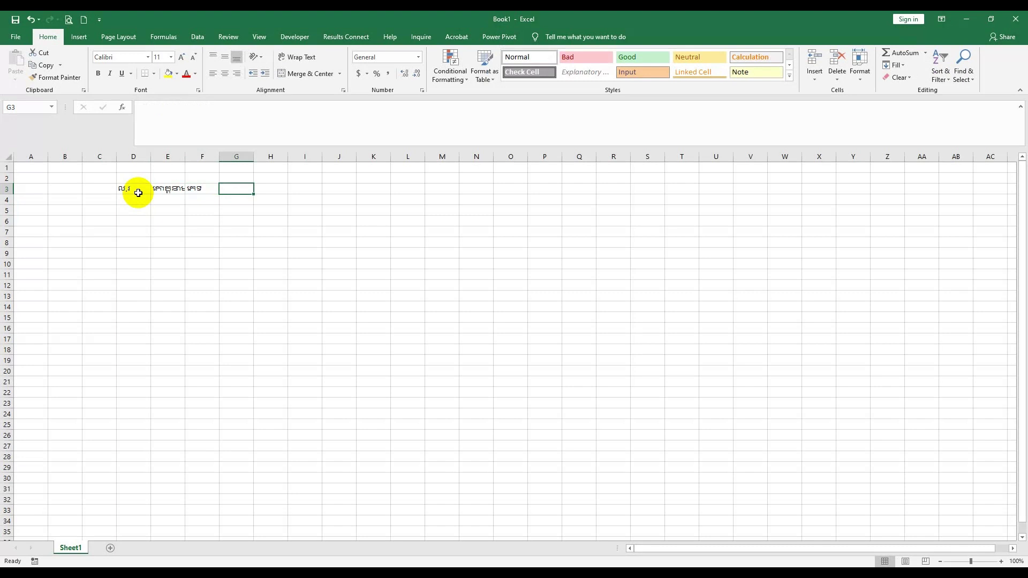
# AutoFit columns D and E to their headings and centre column F's contents
pyautogui.click(10, 158)
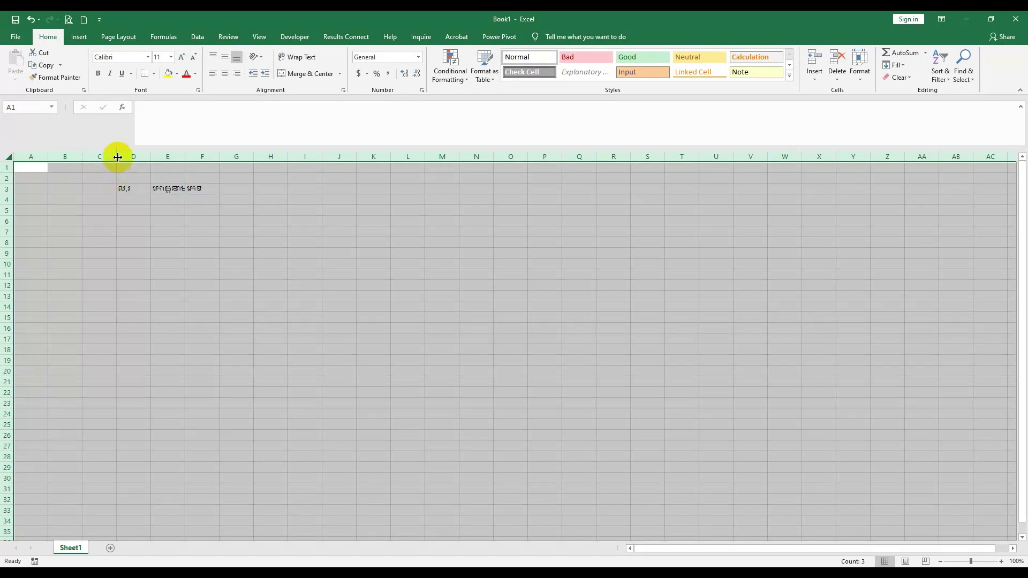
pyautogui.doubleClick(118, 157)
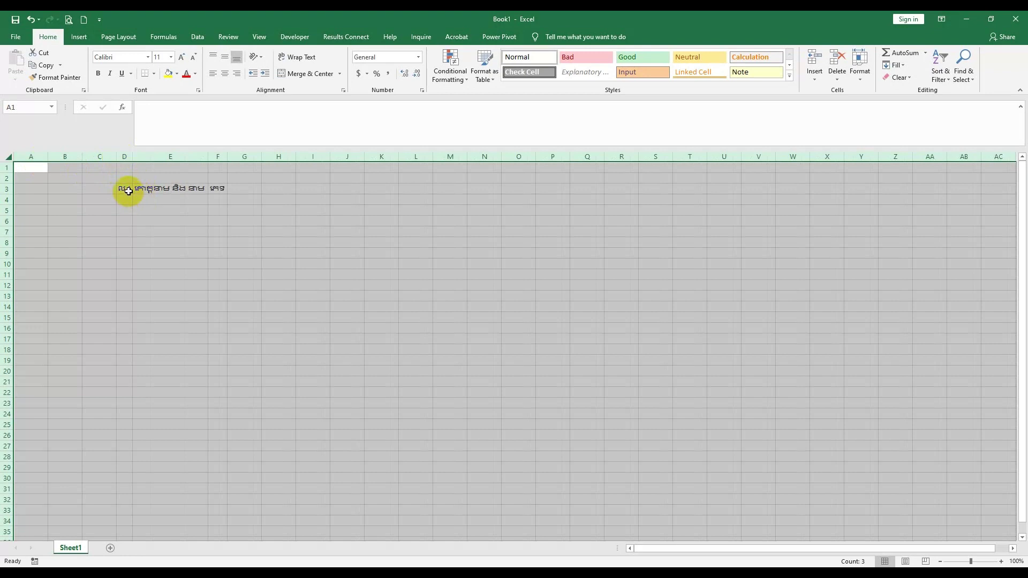
pyautogui.moveTo(129, 191); pyautogui.dragTo(217, 191)
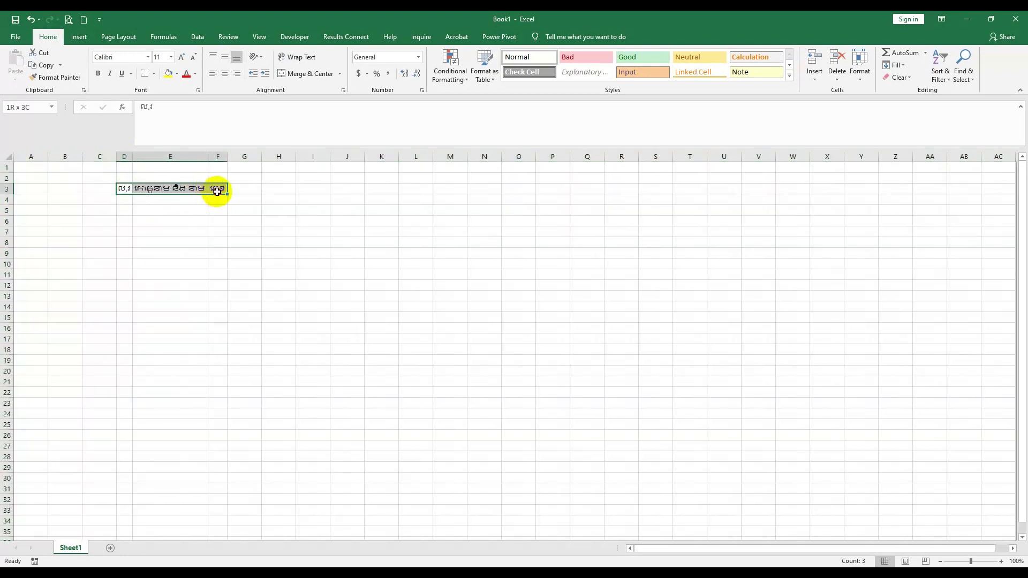
pyautogui.moveTo(124, 156); pyautogui.dragTo(126, 169)
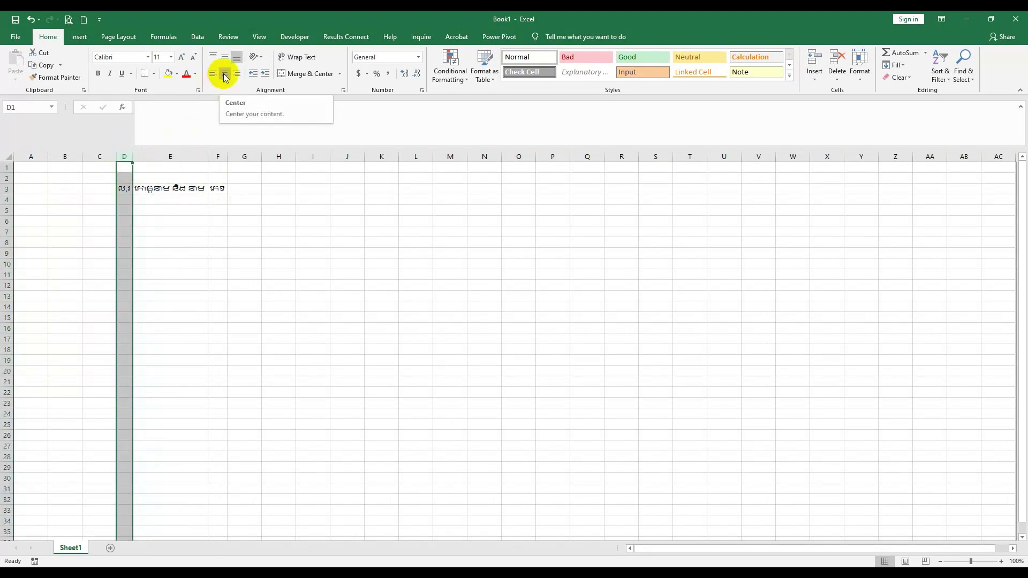
pyautogui.click(218, 156)
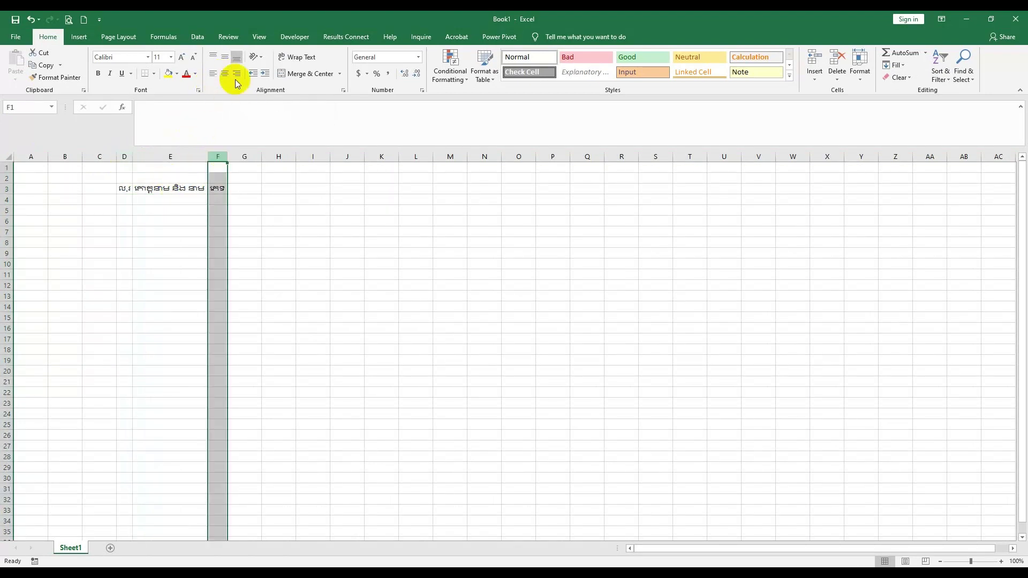
pyautogui.click(226, 74)
pyautogui.click(217, 242)
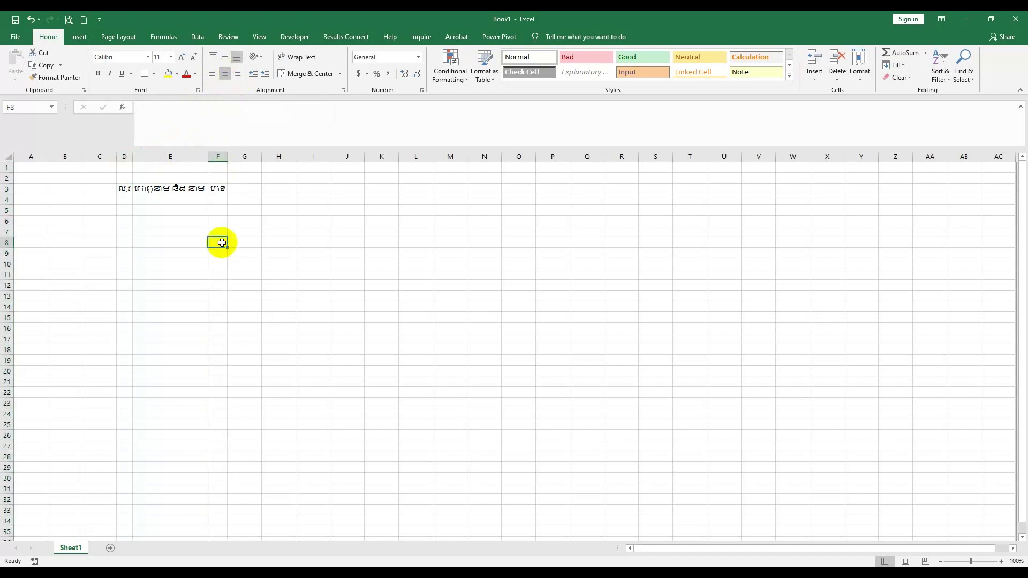
# Enter day numbers 1 and 2 in G3:H3 and extend the series to 31 across row 3
pyautogui.click(244, 189)
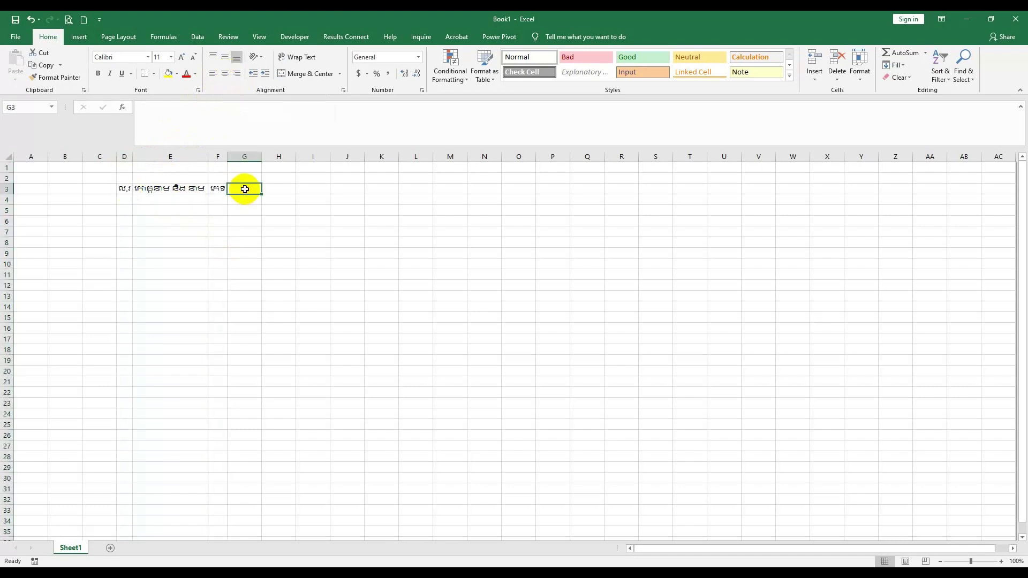
pyautogui.write('1')
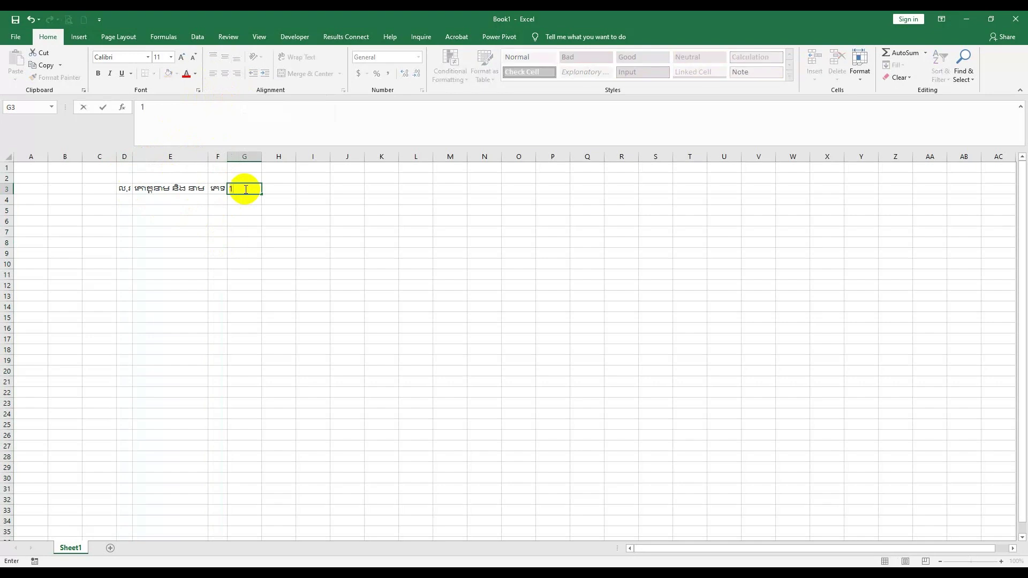
pyautogui.write('2')
pyautogui.press('BackSpace')
pyautogui.press('Tab')
pyautogui.write('2')
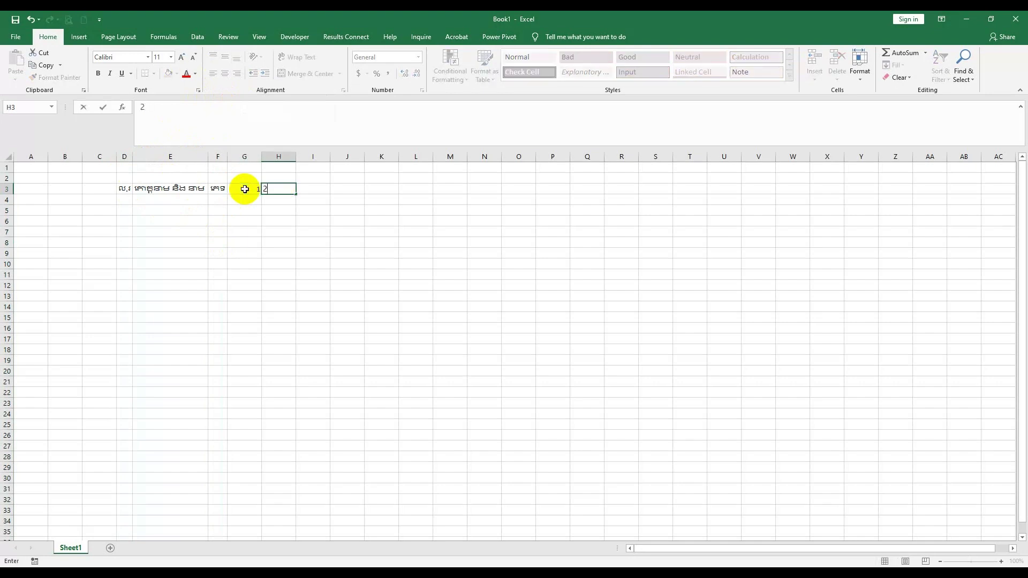
pyautogui.click(271, 218)
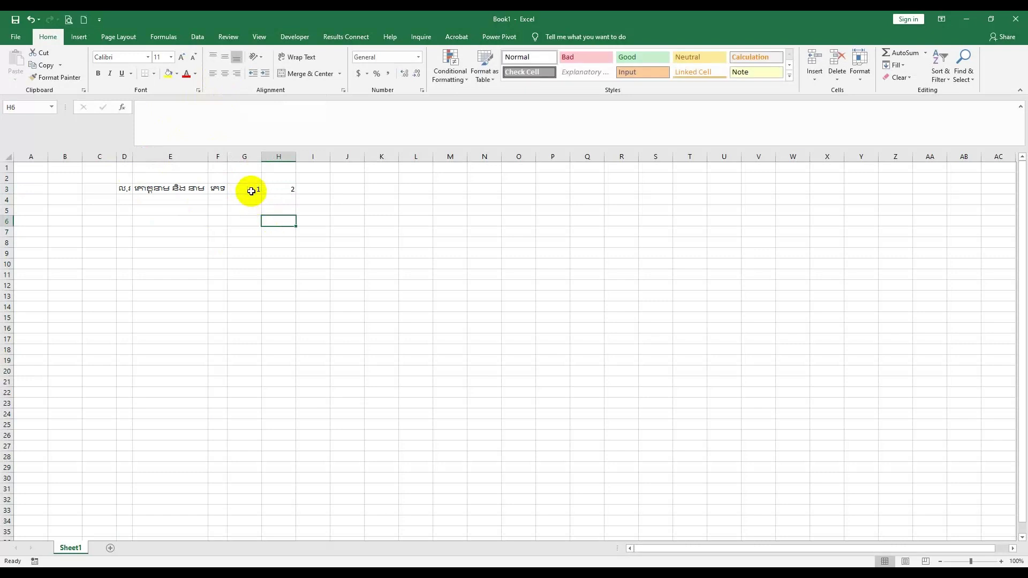
pyautogui.moveTo(252, 190); pyautogui.dragTo(1001, 190)
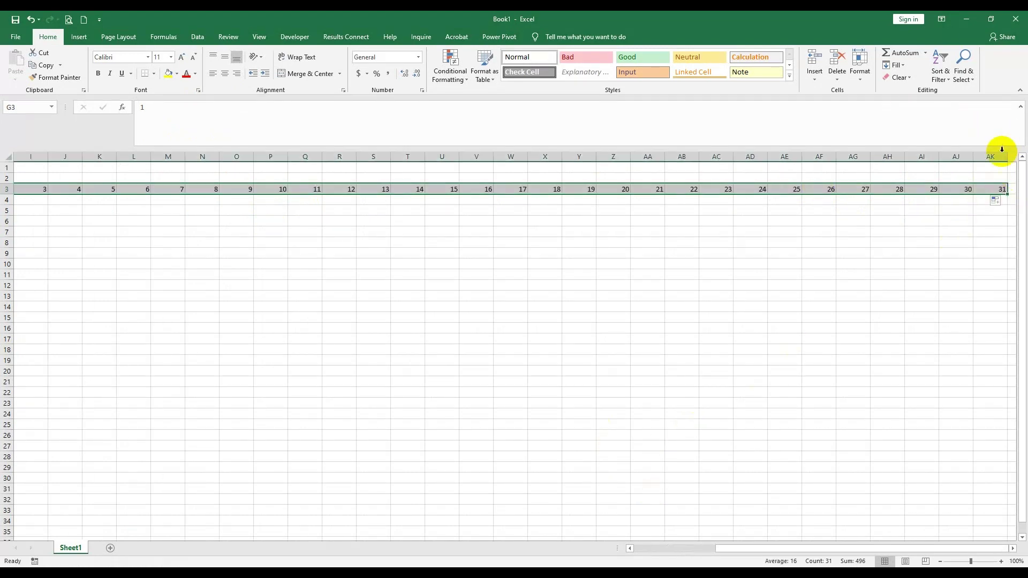
pyautogui.moveTo(990, 159); pyautogui.dragTo(255, 202)
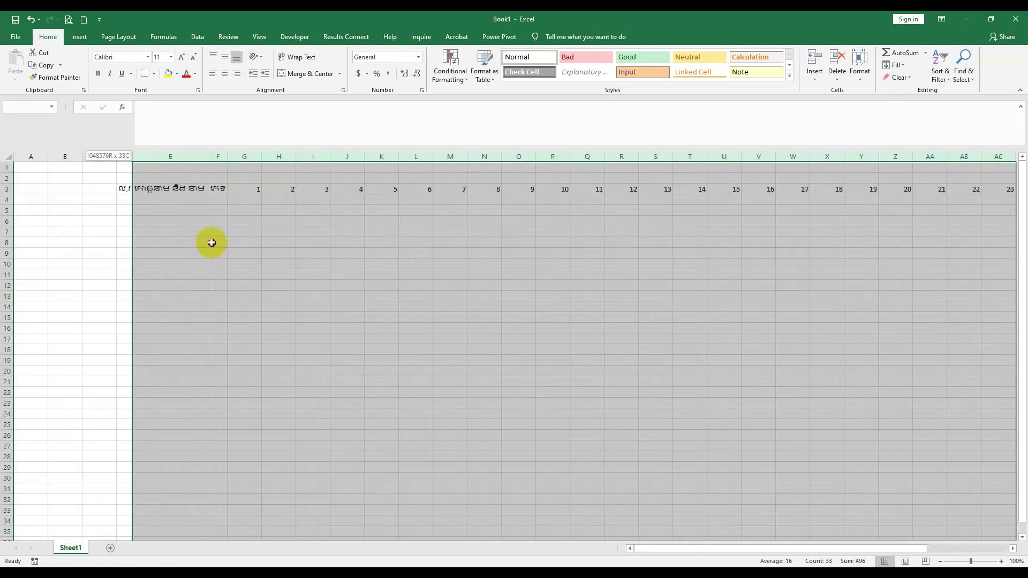
# Narrow day columns G to AK so all 31 fit, and centre the day numbers
pyautogui.moveTo(261, 159); pyautogui.dragTo(245, 159)
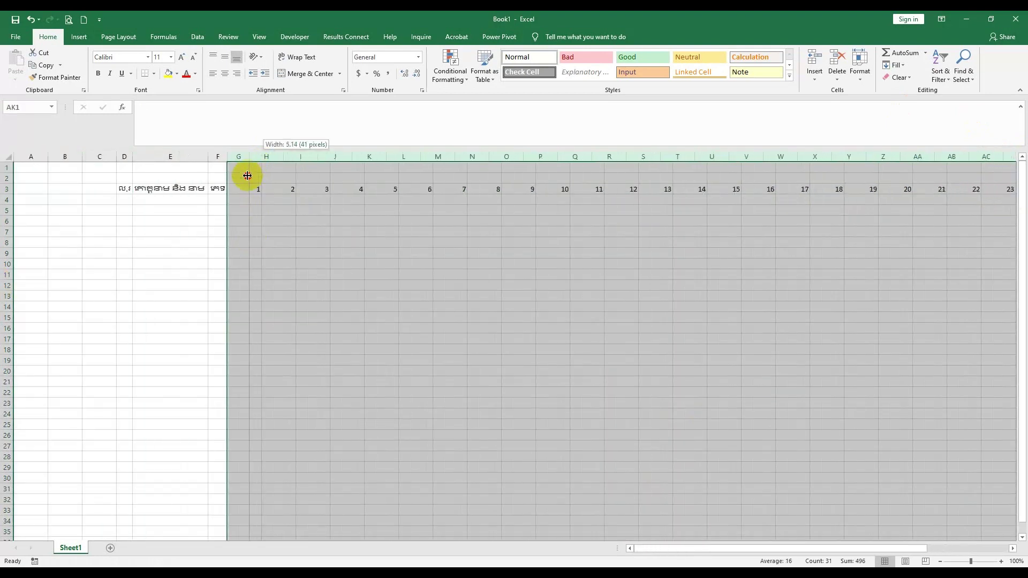
pyautogui.click(344, 274)
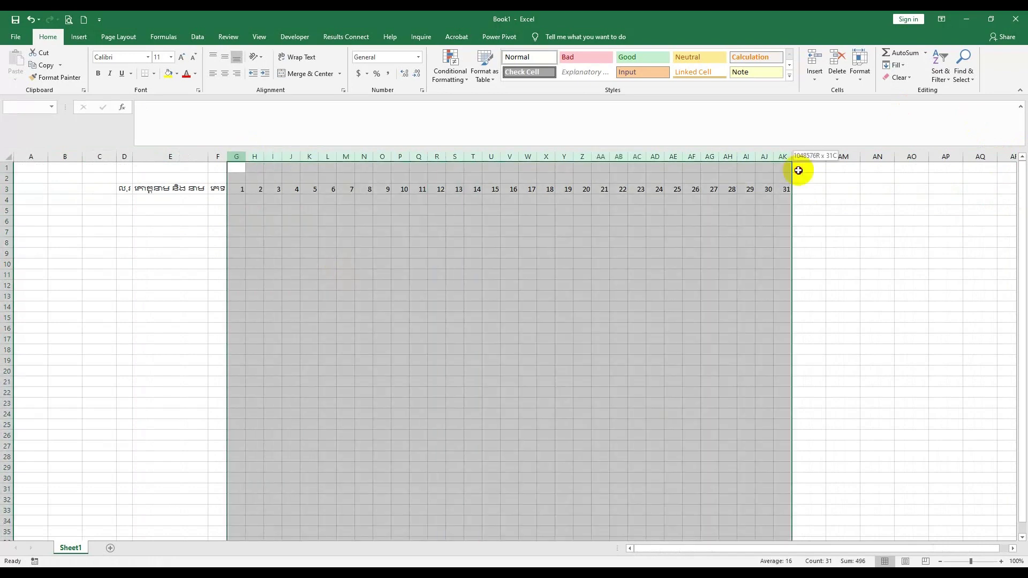
pyautogui.moveTo(241, 155); pyautogui.dragTo(784, 160)
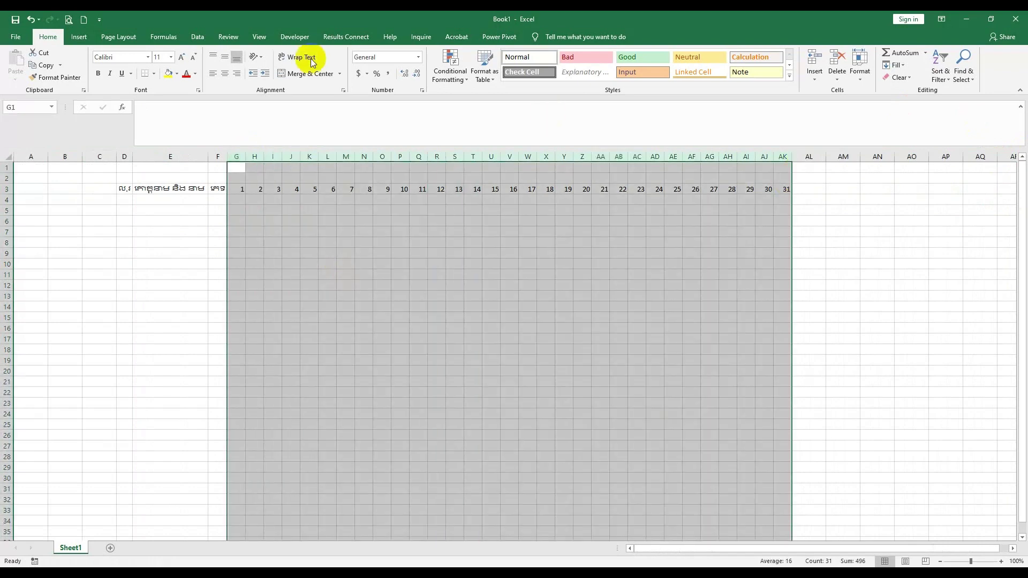
pyautogui.click(224, 75)
pyautogui.click(582, 349)
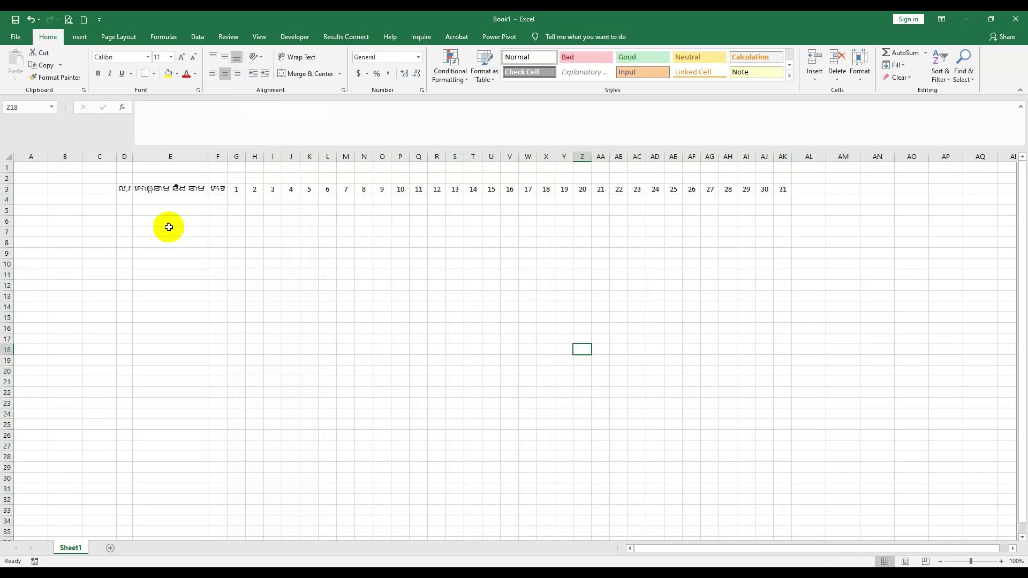
# Apply All Borders to the table range D3:AK10
pyautogui.moveTo(122, 189)
pyautogui.mouseDown()
pyautogui.moveTo(761, 218)
pyautogui.moveTo(778, 271)
pyautogui.moveTo(780, 262)
pyautogui.mouseUp()
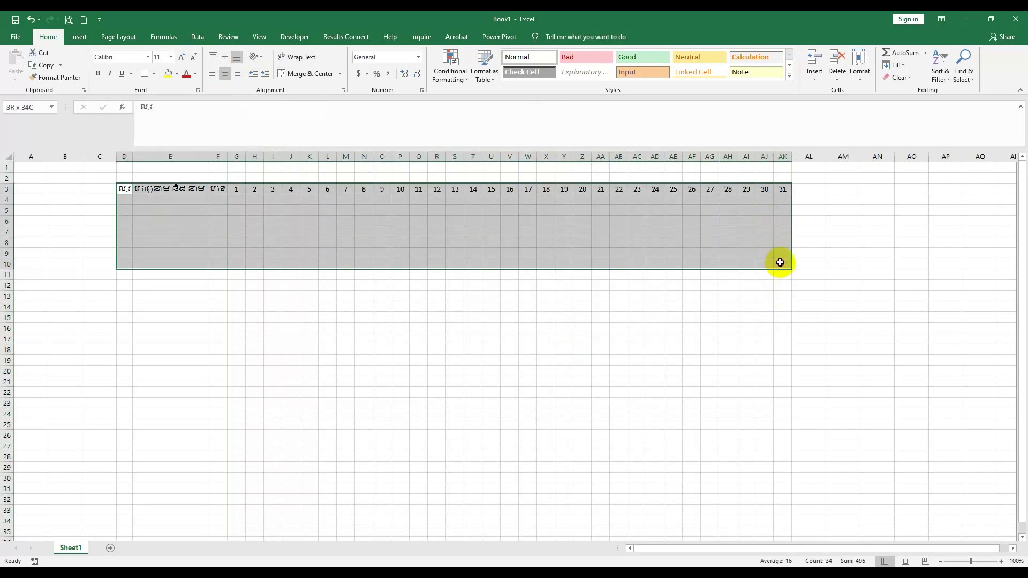
pyautogui.click(154, 73)
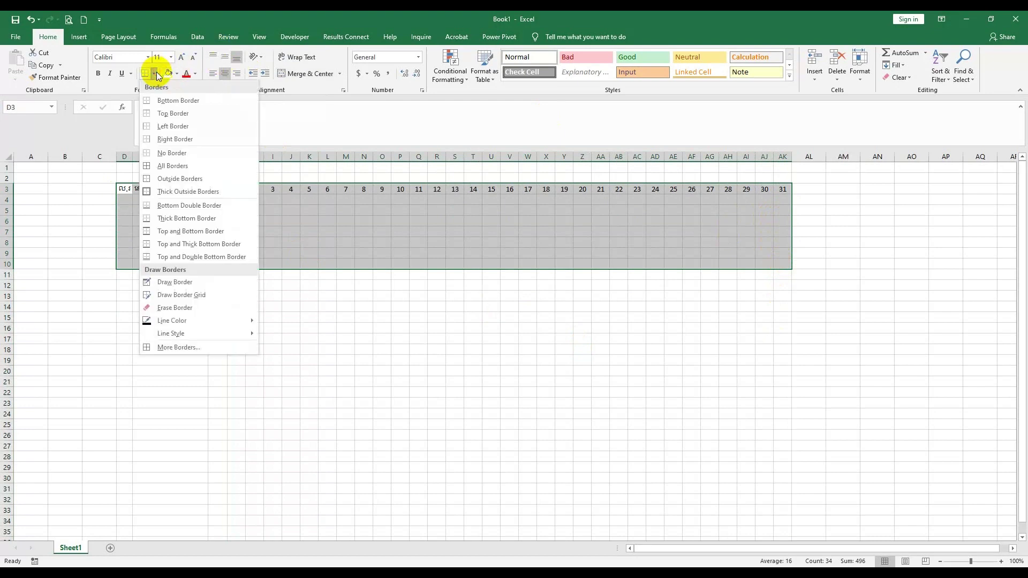
pyautogui.click(148, 168)
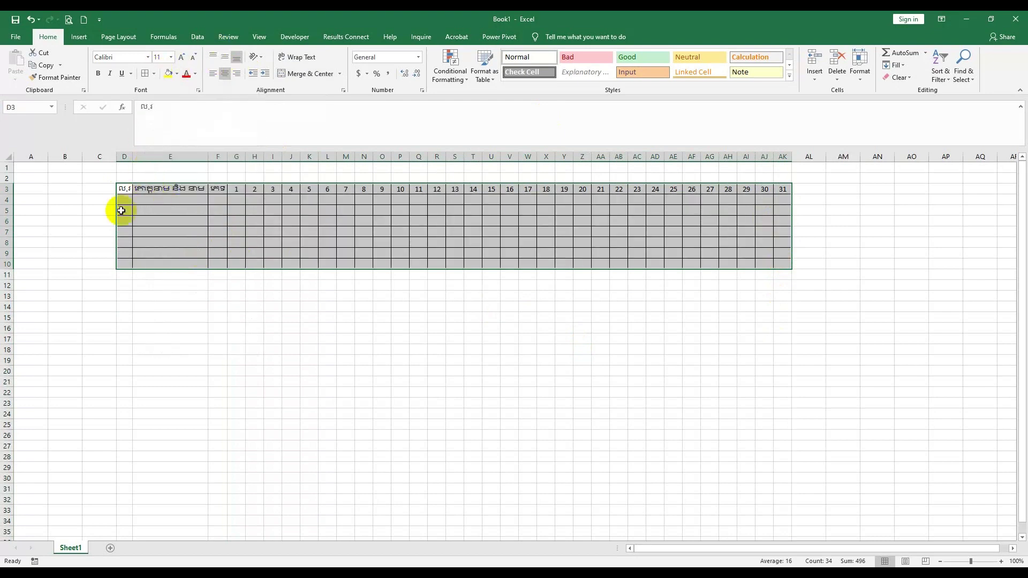
# Raise rows 3–10 to a height of 27.00 with middle-aligned text
pyautogui.moveTo(11, 205); pyautogui.dragTo(16, 268)
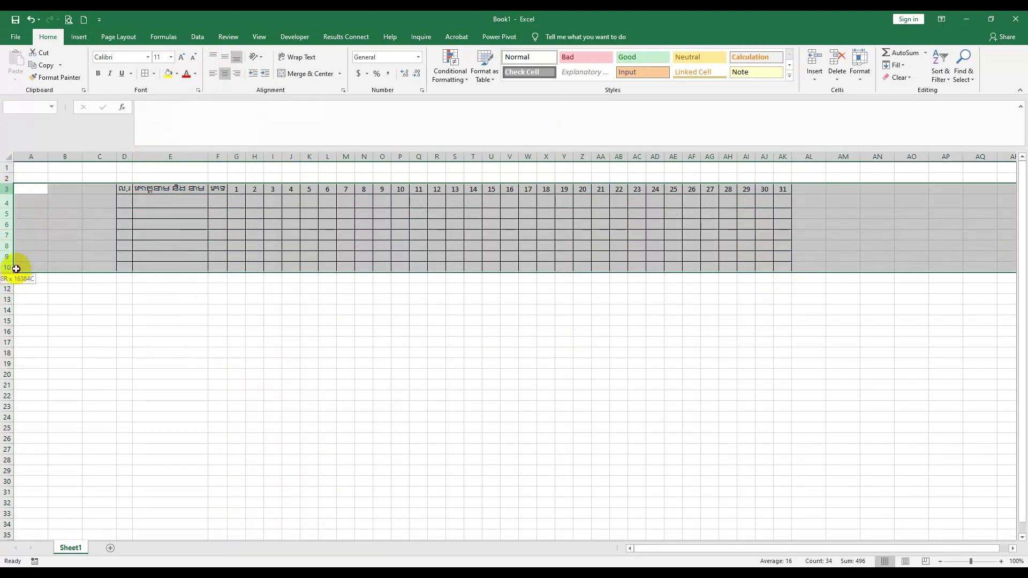
pyautogui.moveTo(11, 209); pyautogui.dragTo(7, 212)
pyautogui.doubleClick(14, 201)
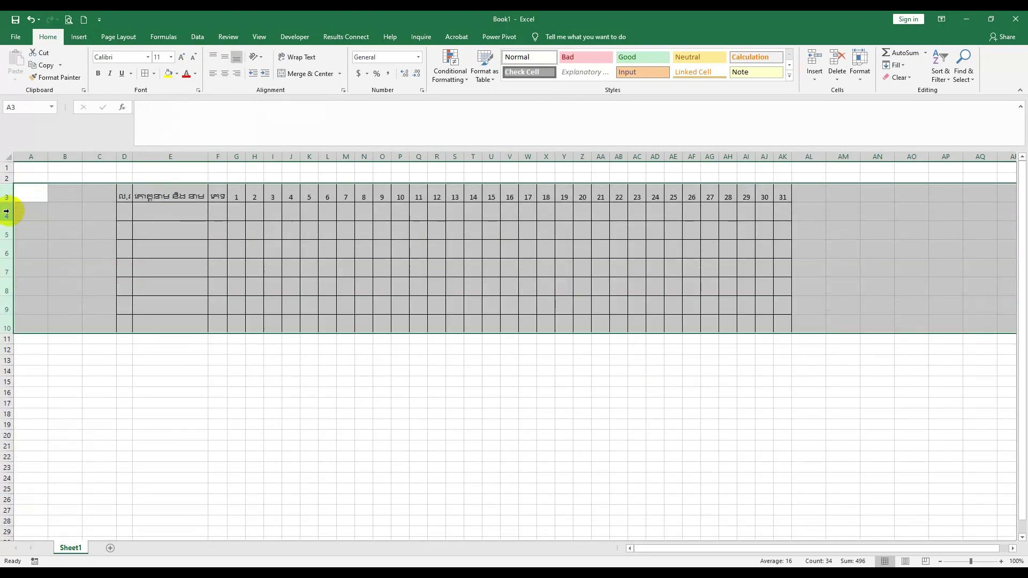
pyautogui.click(227, 56)
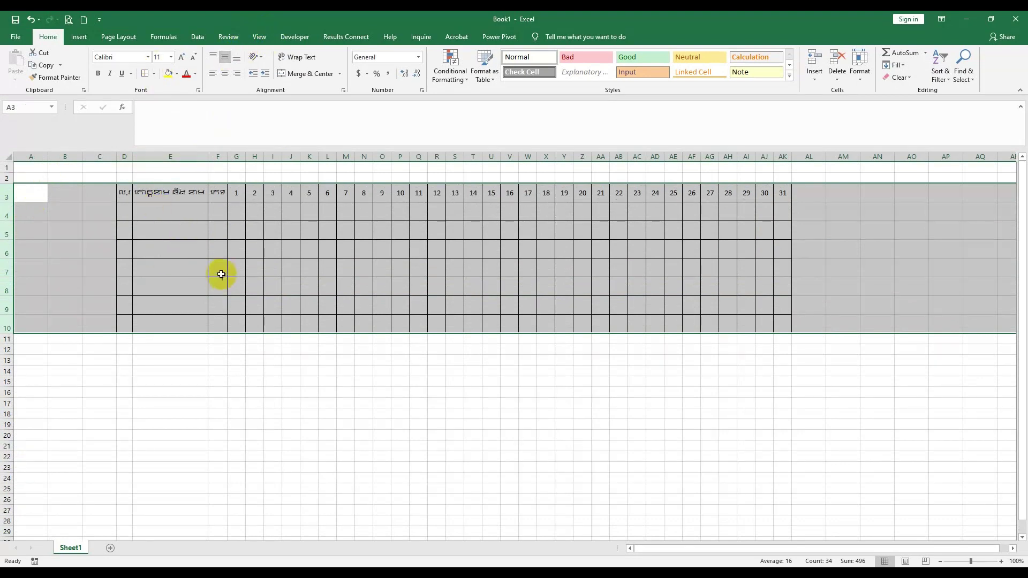
# Number the table rows 1 to 7 in D4:D10 as a filled series
pyautogui.click(127, 214)
pyautogui.press('Return')
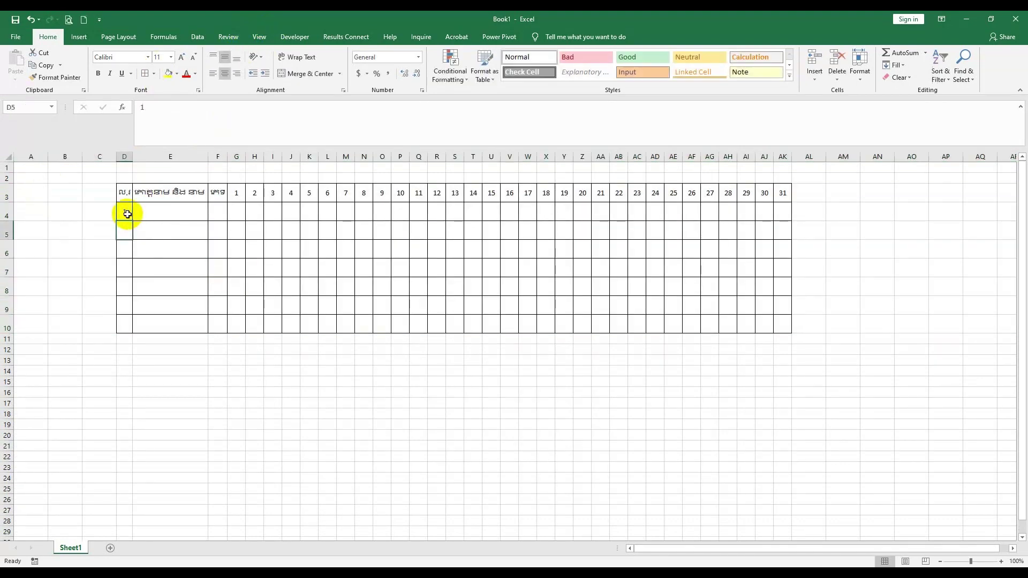
pyautogui.write('2')
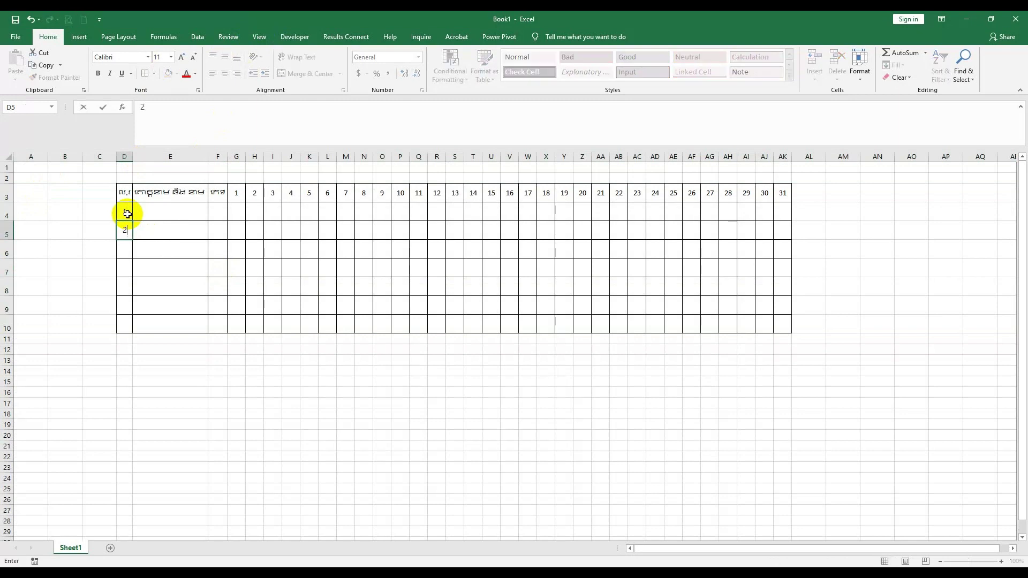
pyautogui.press('Return')
pyautogui.moveTo(126, 213); pyautogui.dragTo(159, 326)
pyautogui.click(162, 322)
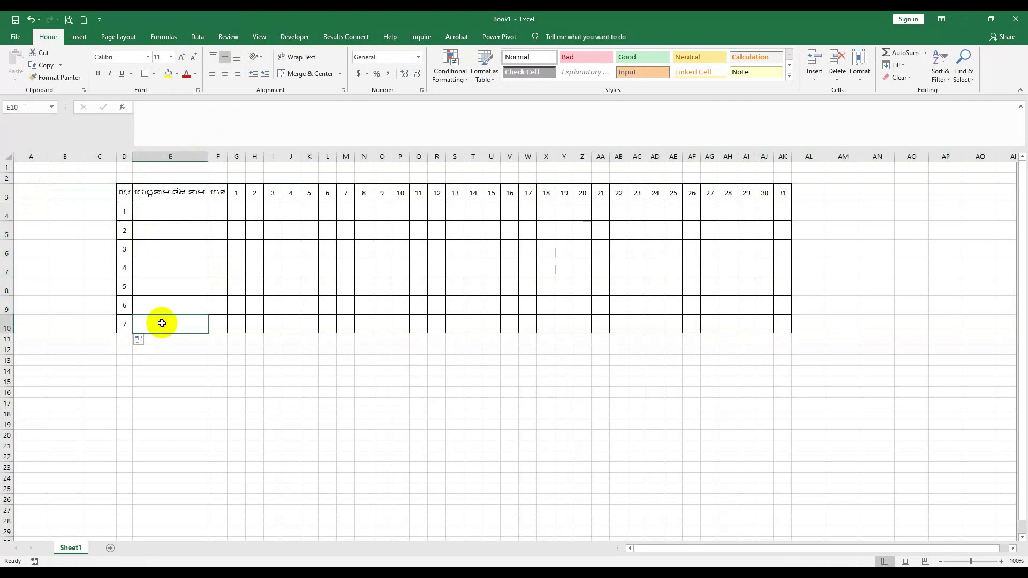
# Enter the first four employees' names in E4:E7
pyautogui.click(190, 206)
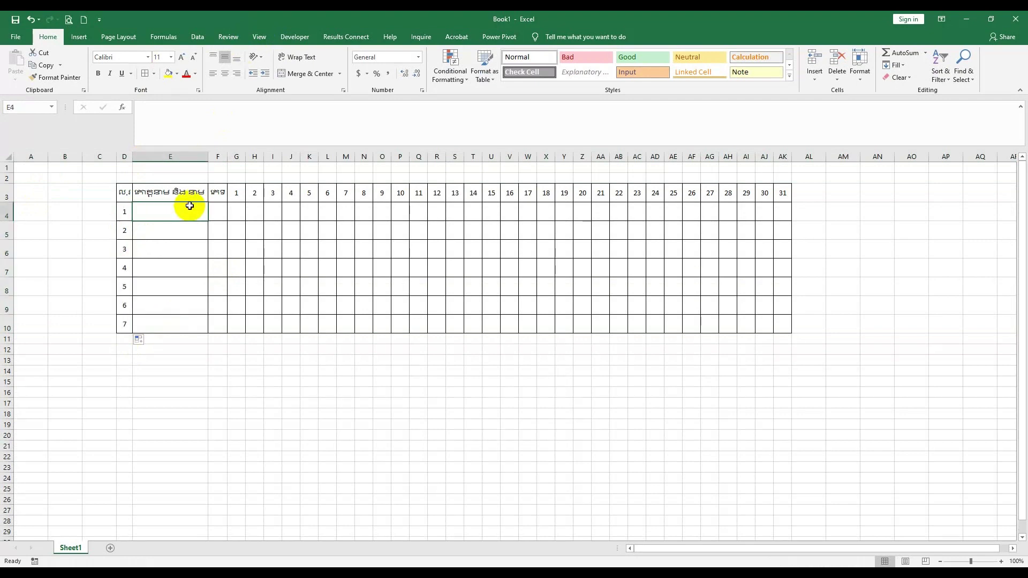
pyautogui.write('តង')
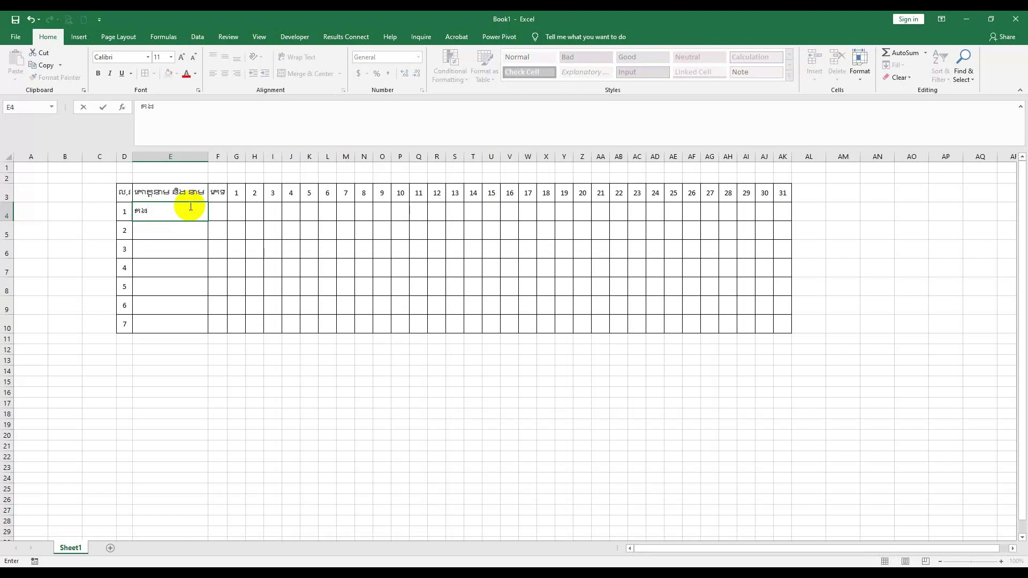
pyautogui.press('BackSpace')
pyautogui.write('ស')
pyautogui.write('ុជាតិ')
pyautogui.press('Return')
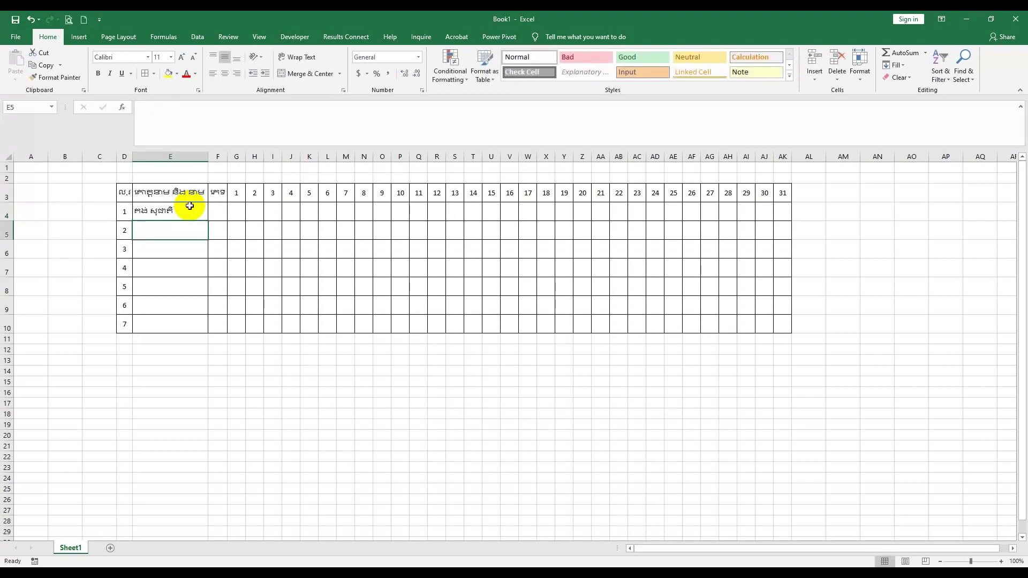
pyautogui.write('ទូ')
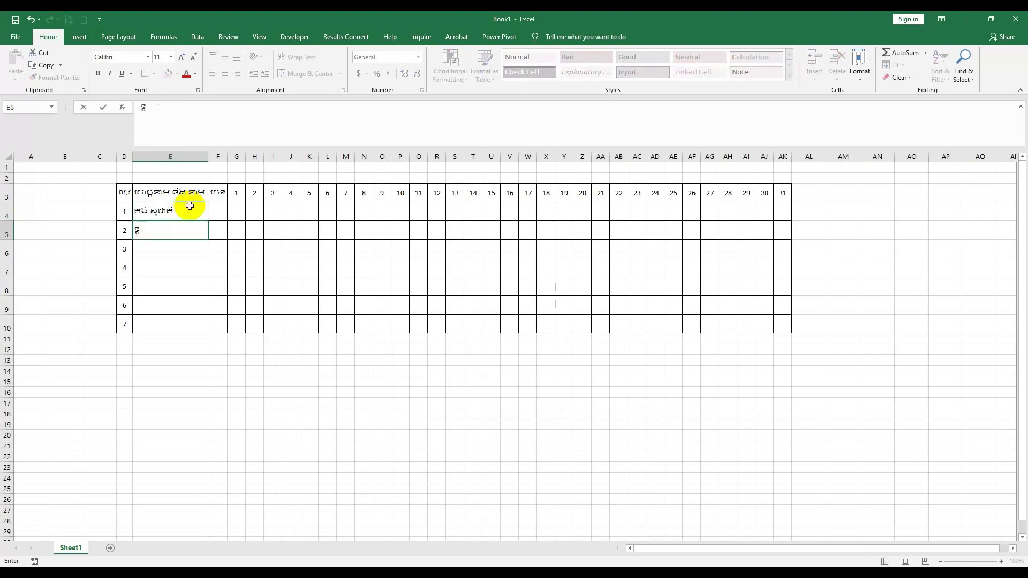
pyautogui.write('ច គង')
pyautogui.press('Return')
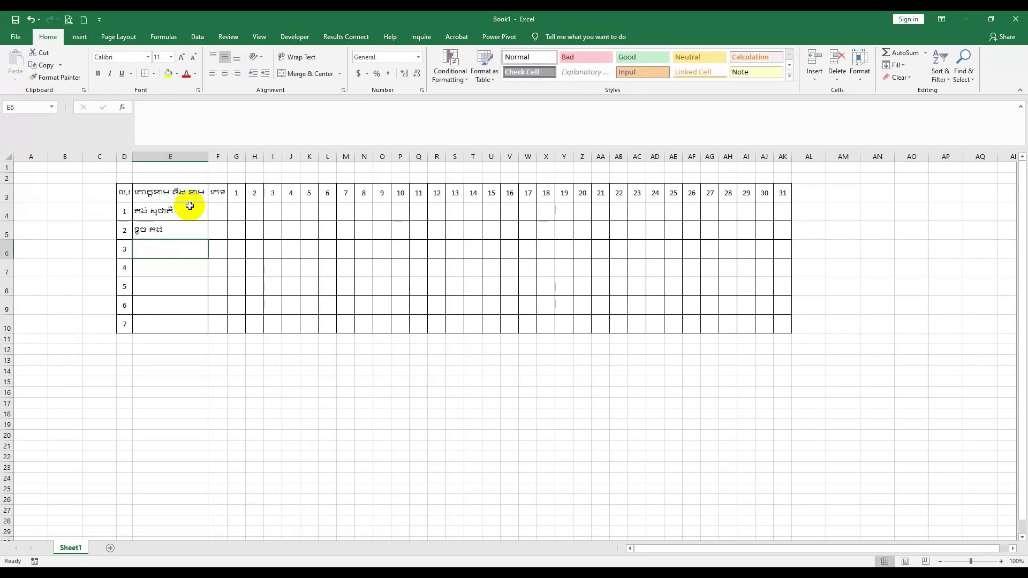
pyautogui.write('យិន ស')
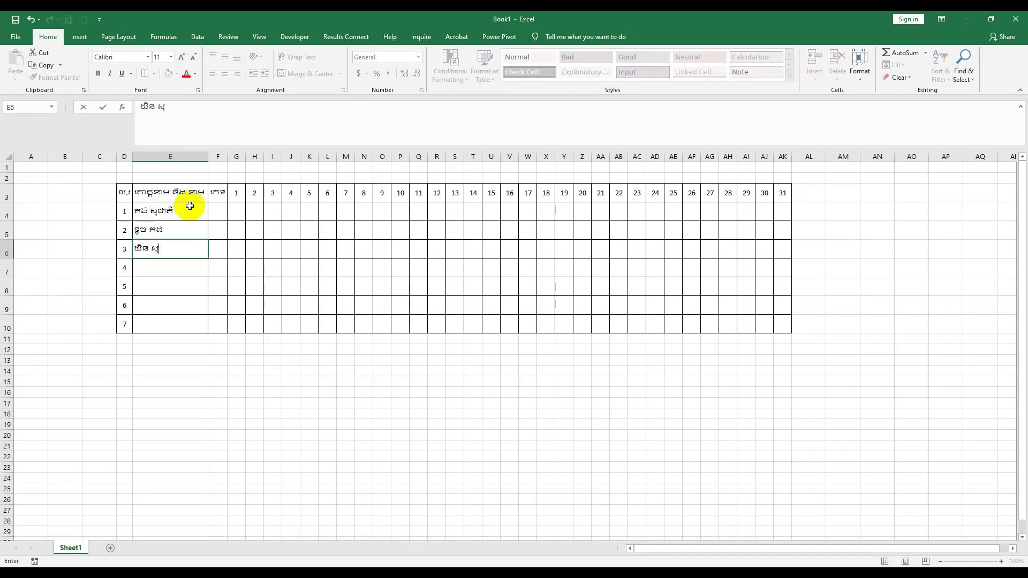
pyautogui.write('ុខ')
pyautogui.press('Return')
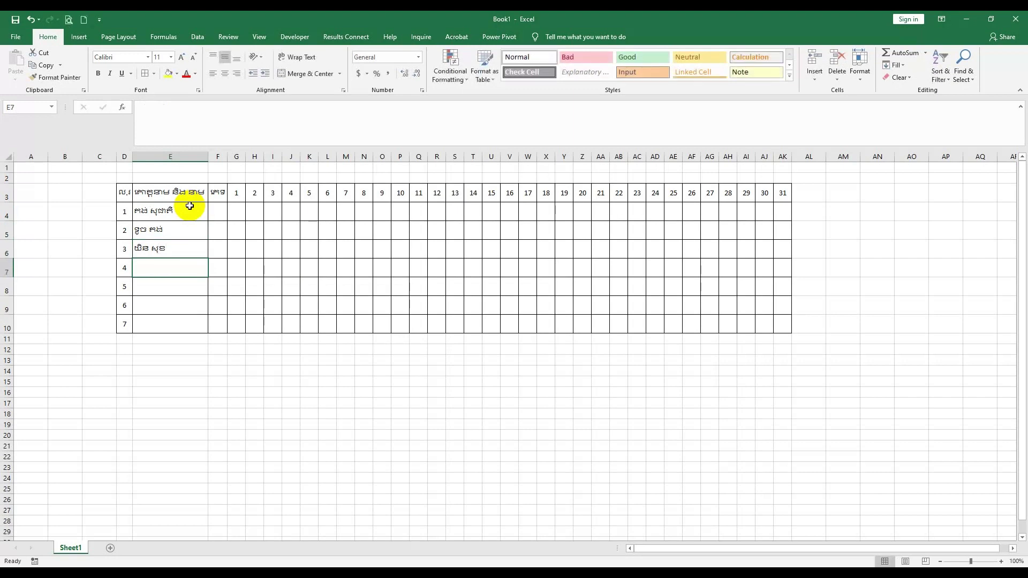
pyautogui.write('ឌី')
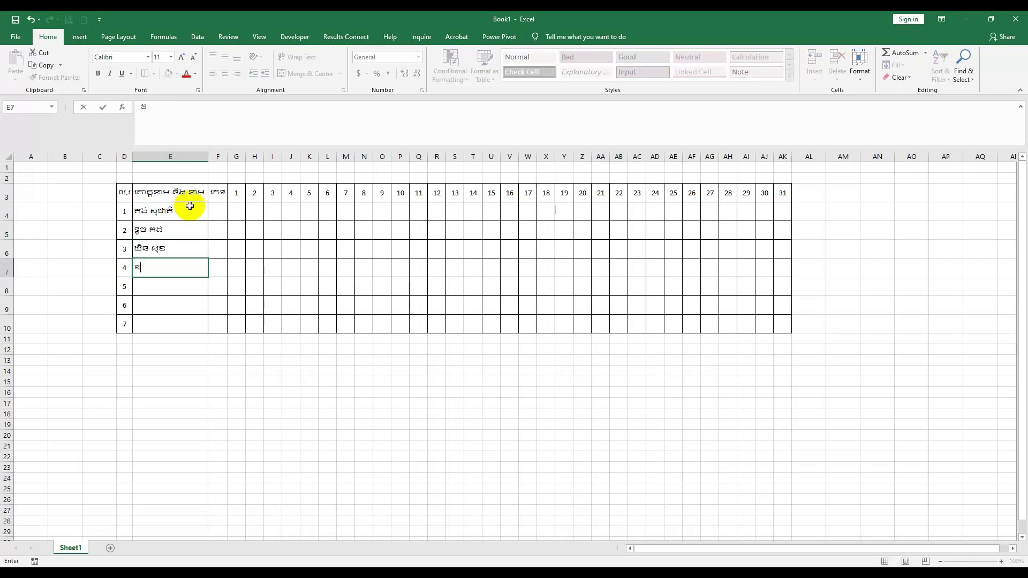
pyautogui.write(' យ')
pyautogui.write('៉ា')
pyautogui.press('Return')
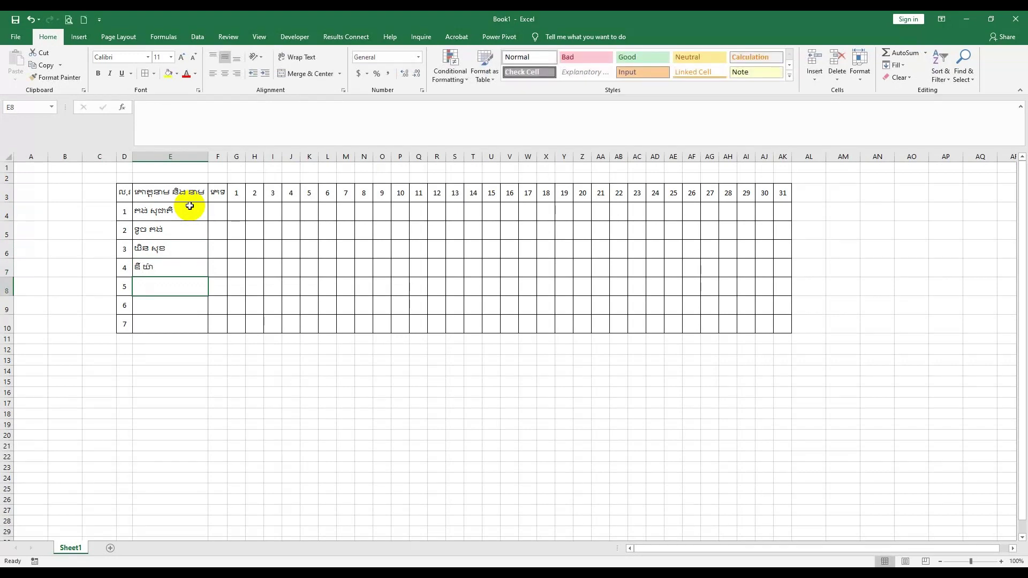
# Enter the remaining three employees' names in E8:E10
pyautogui.write('ណៃ ')
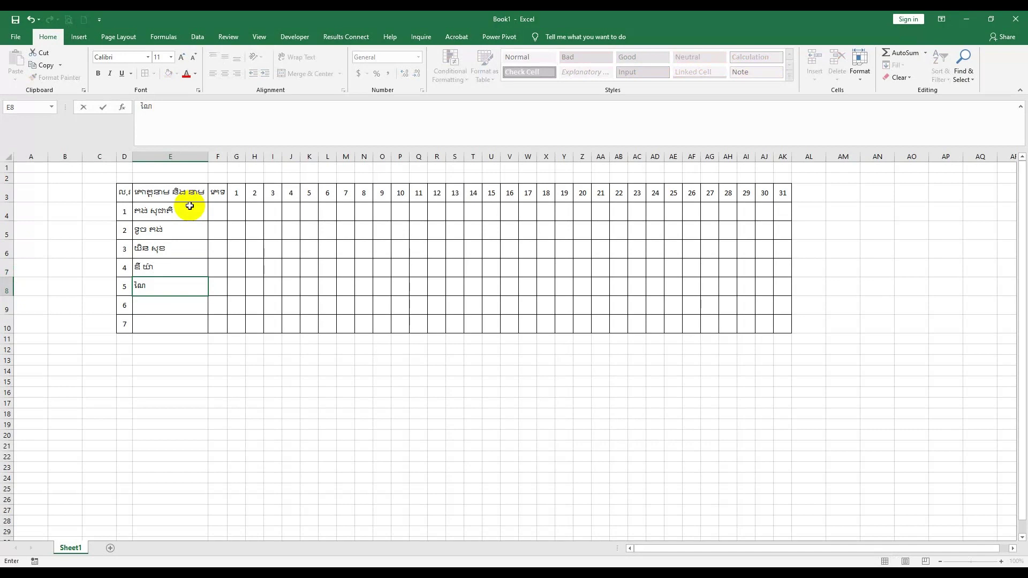
pyautogui.write('គឹម')
pyautogui.press('Return')
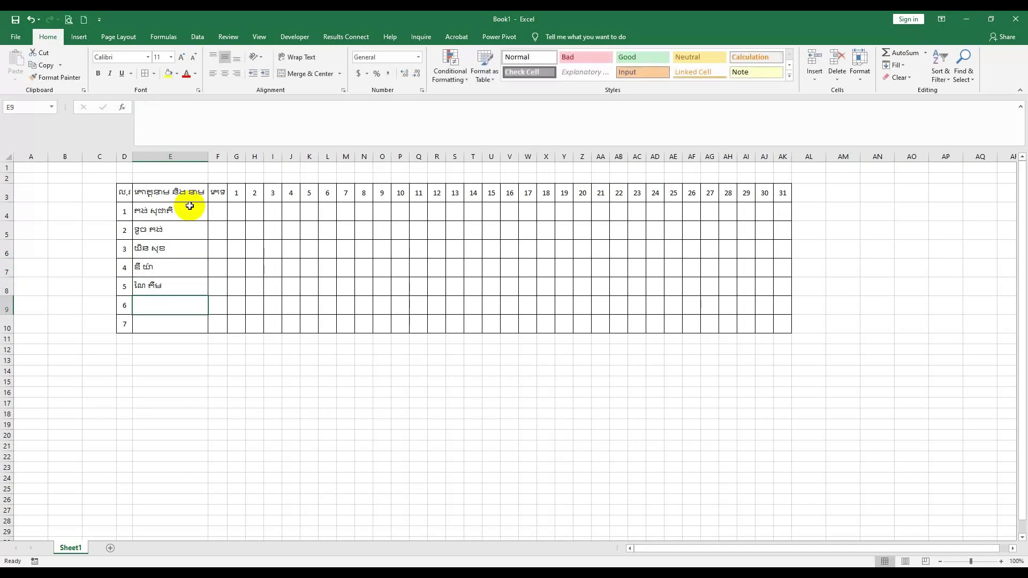
pyautogui.write('ប់')
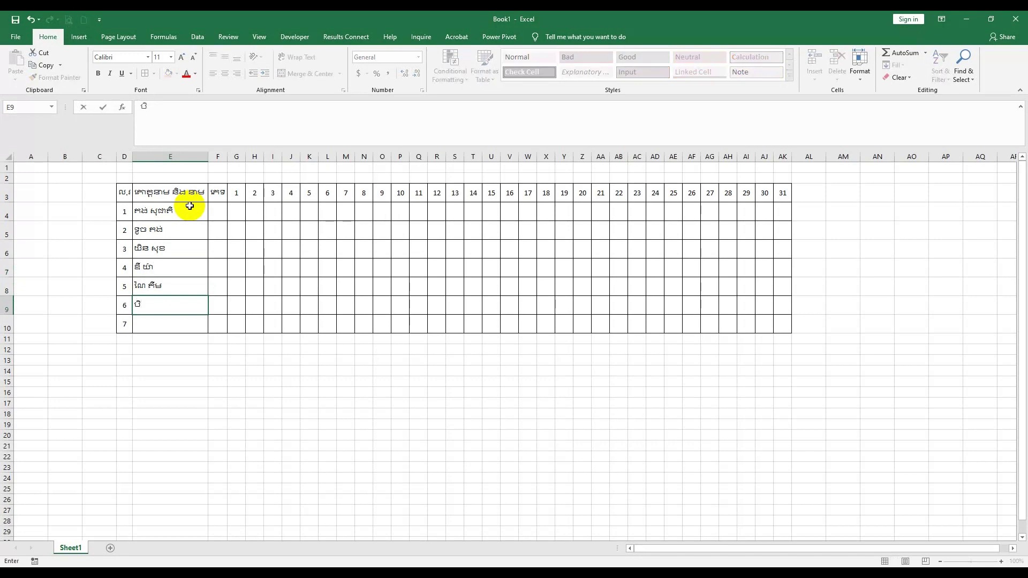
pyautogui.press('BackSpace')
pyautogui.write('វិប')
pyautogui.write('ុល ឡឹង')
pyautogui.press('BackSpace')
pyautogui.write('ងឌី')
pyautogui.press('Return')
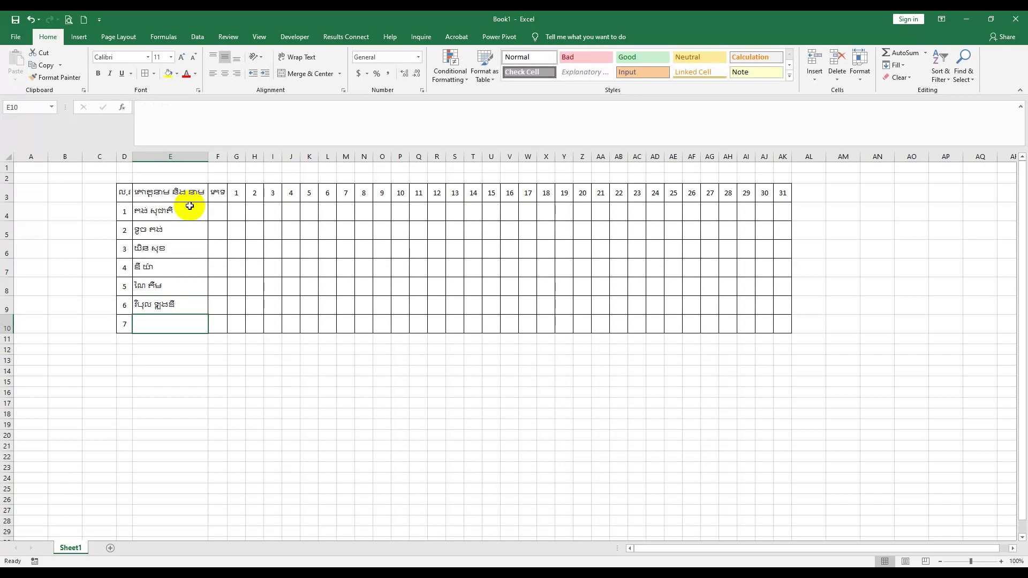
pyautogui.write('យ')
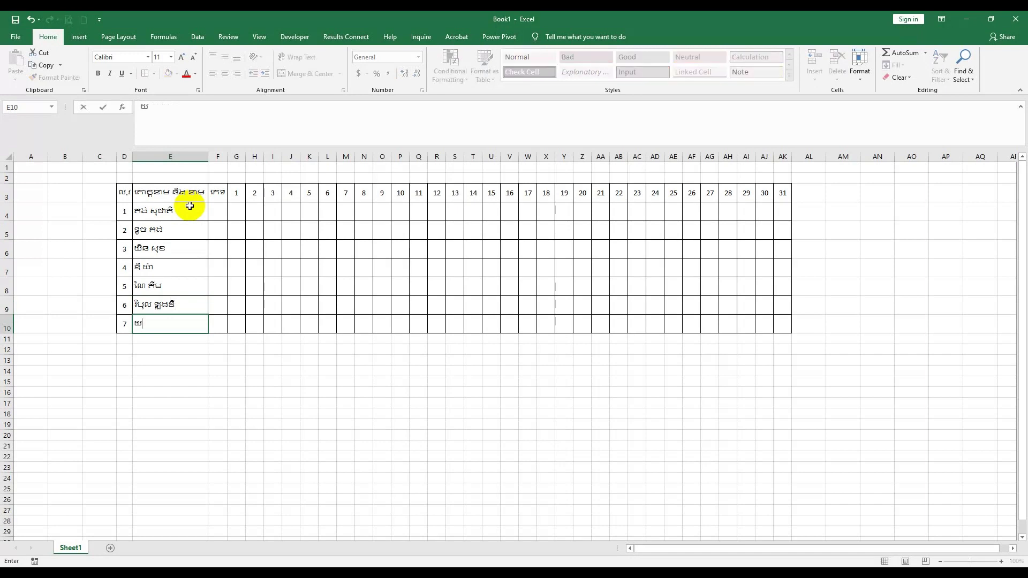
pyautogui.write('ាន ប')
pyautogui.write('៊ុនឡុង')
# Enter ប in F4 and fill it down through F10
pyautogui.click(214, 209)
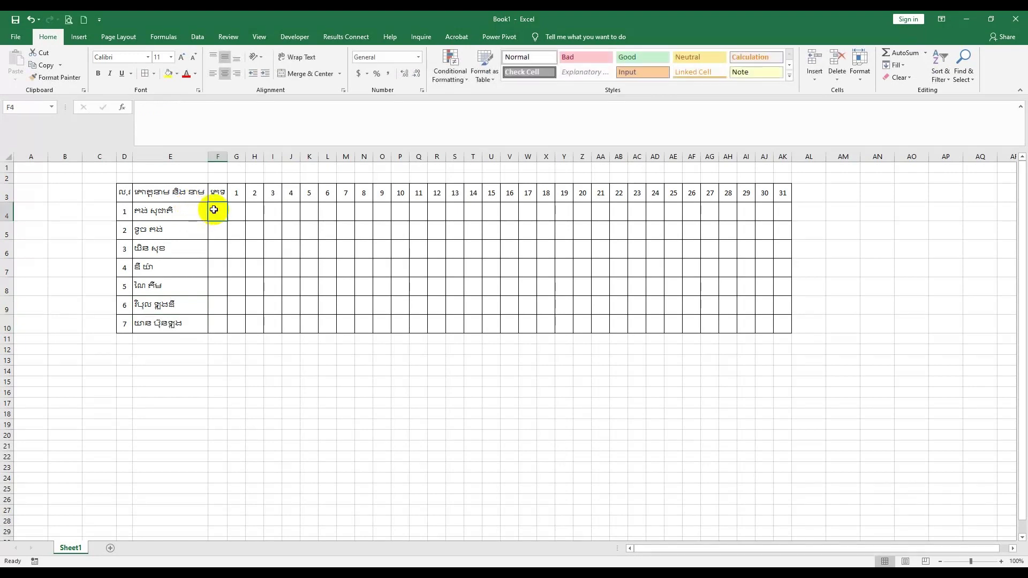
pyautogui.write('ស')
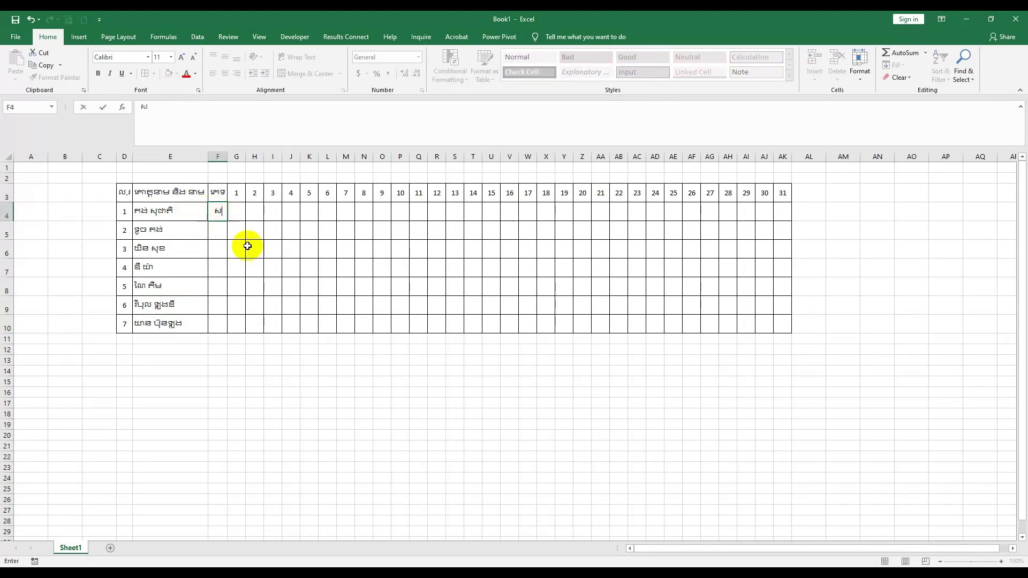
pyautogui.click(251, 248)
pyautogui.click(214, 209)
pyautogui.write('ប')
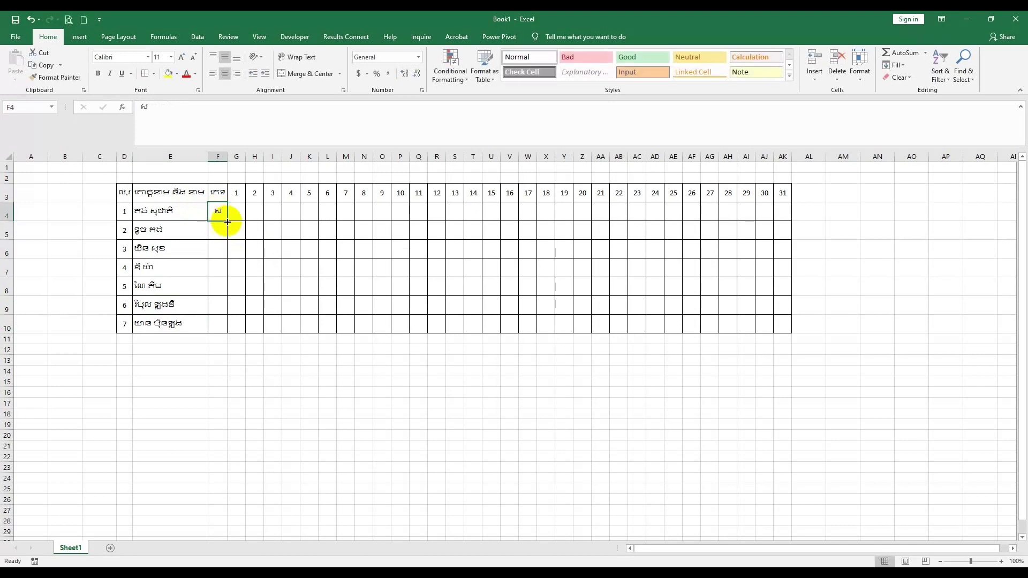
pyautogui.click(208, 203)
pyautogui.moveTo(227, 221); pyautogui.dragTo(232, 332)
pyautogui.click(324, 303)
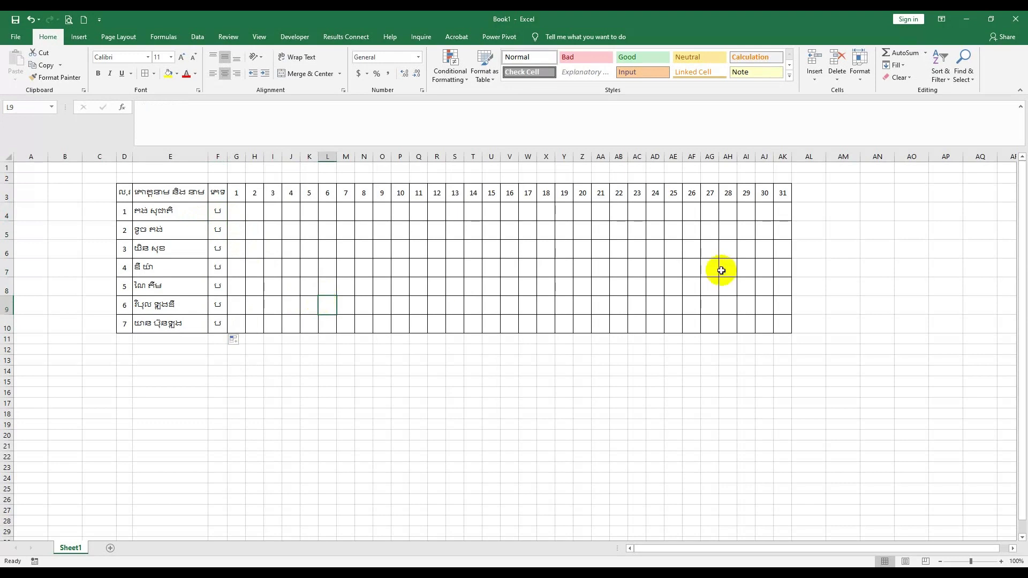
pyautogui.moveTo(236, 213)
pyautogui.mouseDown()
pyautogui.moveTo(752, 249)
pyautogui.moveTo(785, 323)
pyautogui.mouseUp()
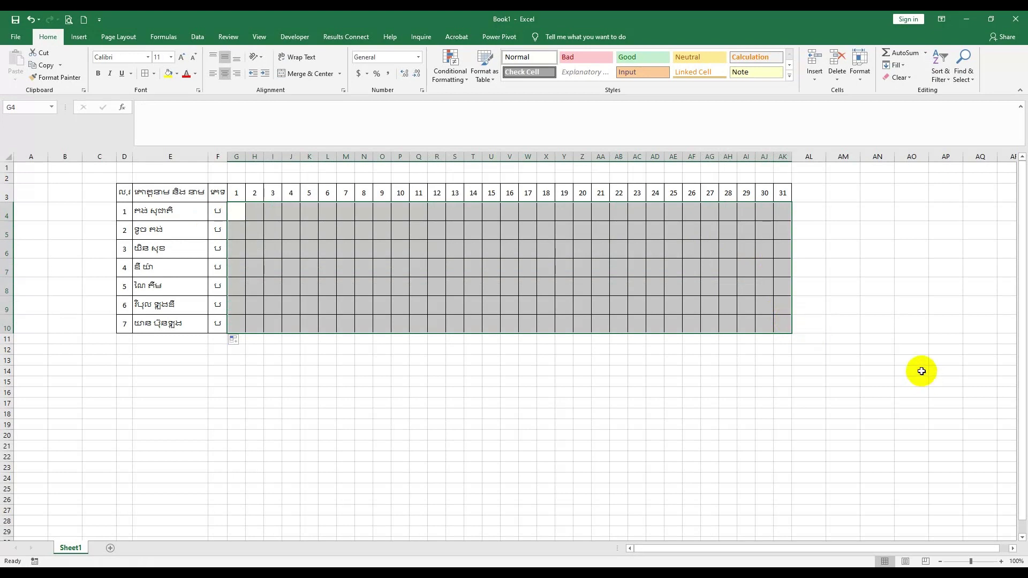
# Type summary headings ច.ប in AL3, ច.ជ in AM3 and ច.ក in AN3
pyautogui.click(1012, 548)
pyautogui.click(1012, 548)
pyautogui.click(742, 191)
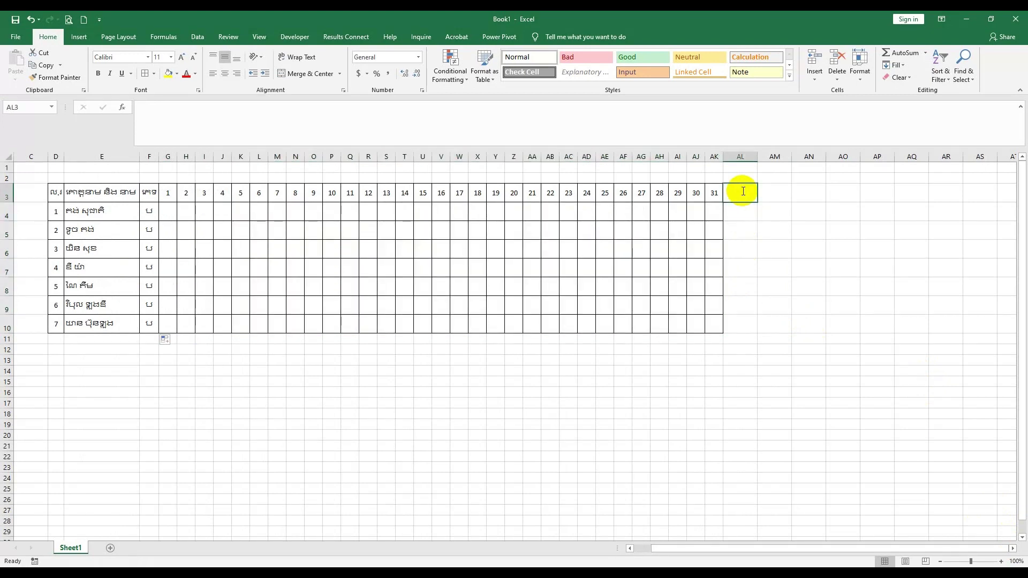
pyautogui.write('សញ្ញាប')
pyautogui.press('BackSpace')
pyautogui.press('BackSpace')
pyautogui.press('BackSpace')
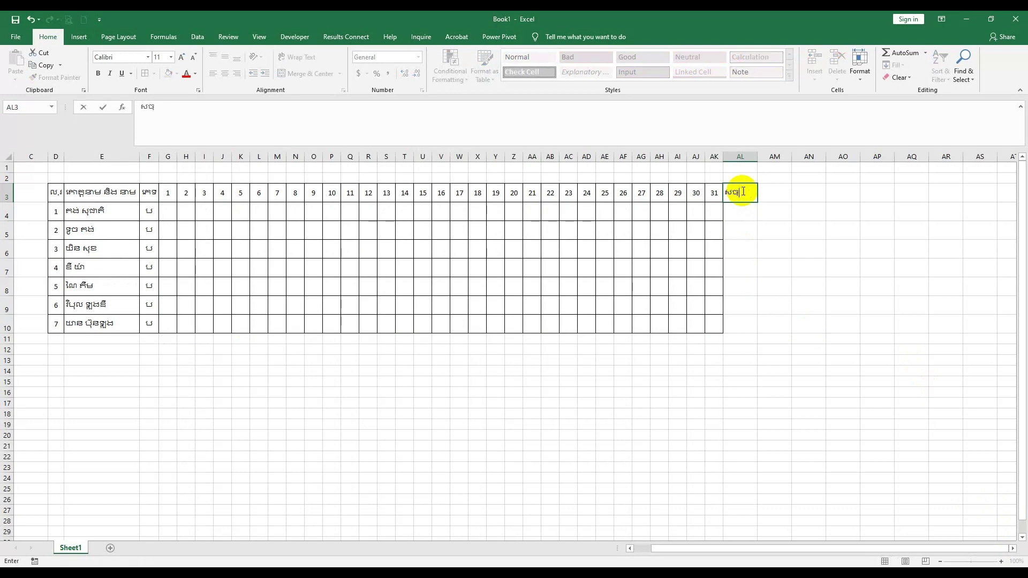
pyautogui.press('BackSpace')
pyautogui.press('BackSpace')
pyautogui.press('BackSpace')
pyautogui.write('ច')
pyautogui.write('ះប')
pyautogui.click(786, 190)
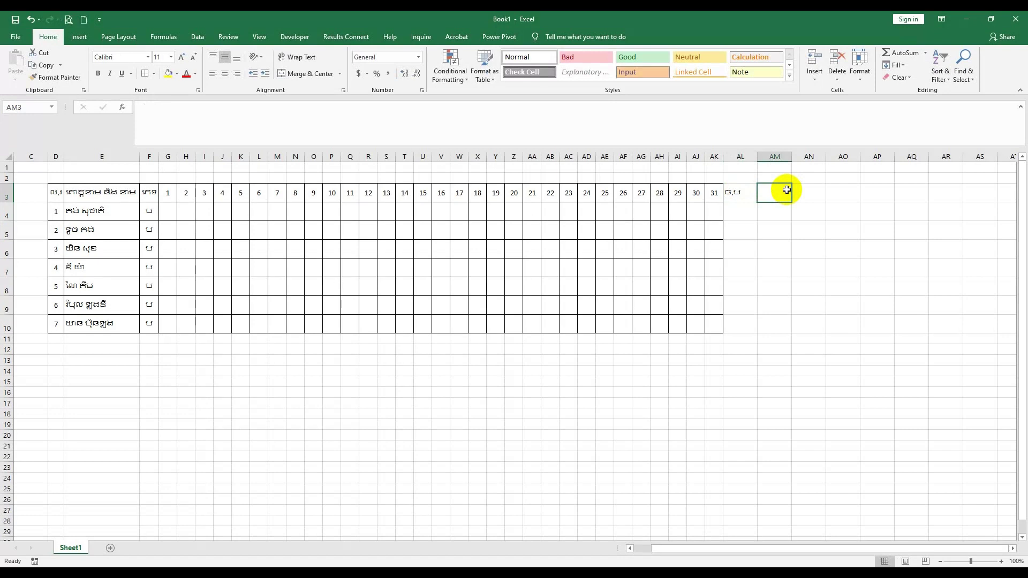
pyautogui.write('ច.')
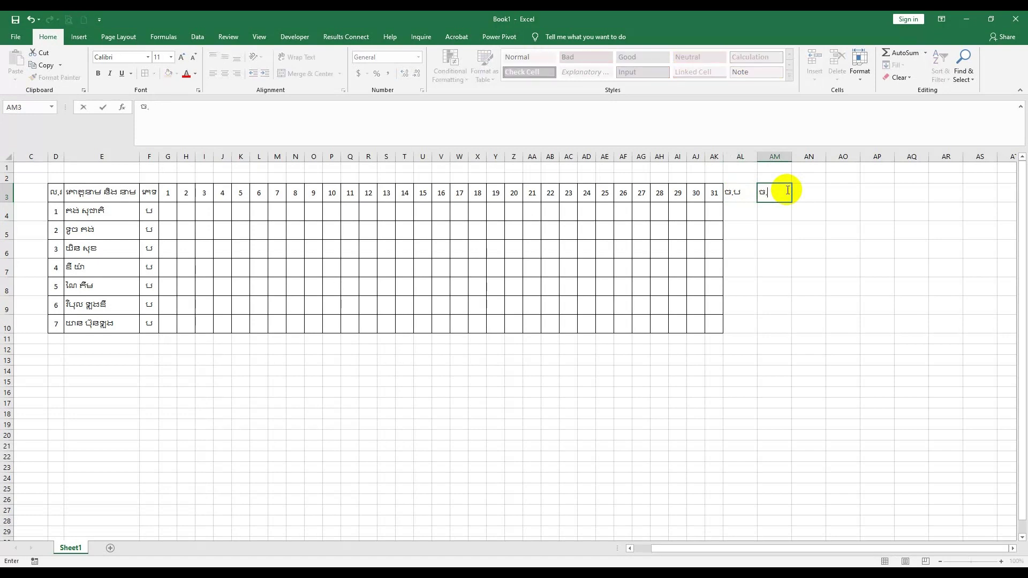
pyautogui.write('ជ')
pyautogui.press('Tab')
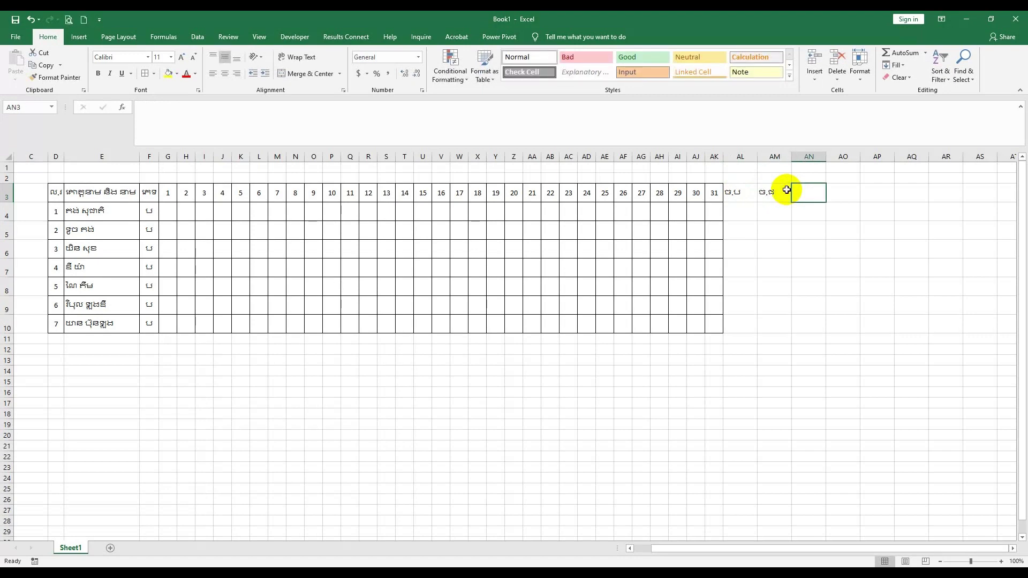
pyautogui.write('ច.')
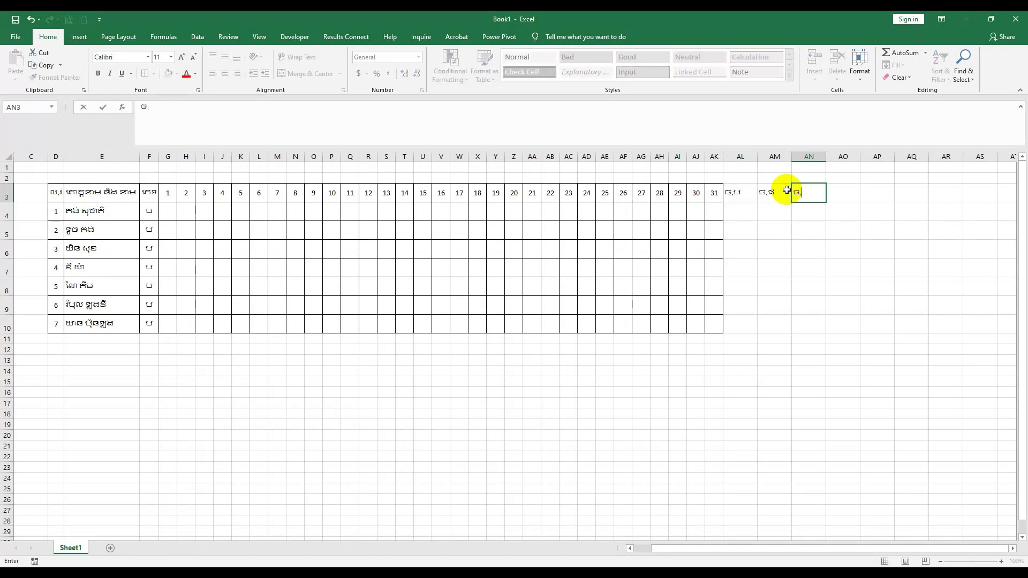
pyautogui.write('ក')
# Middle-align and border AL3:AN10, then centre columns AL to AN horizontally
pyautogui.click(794, 234)
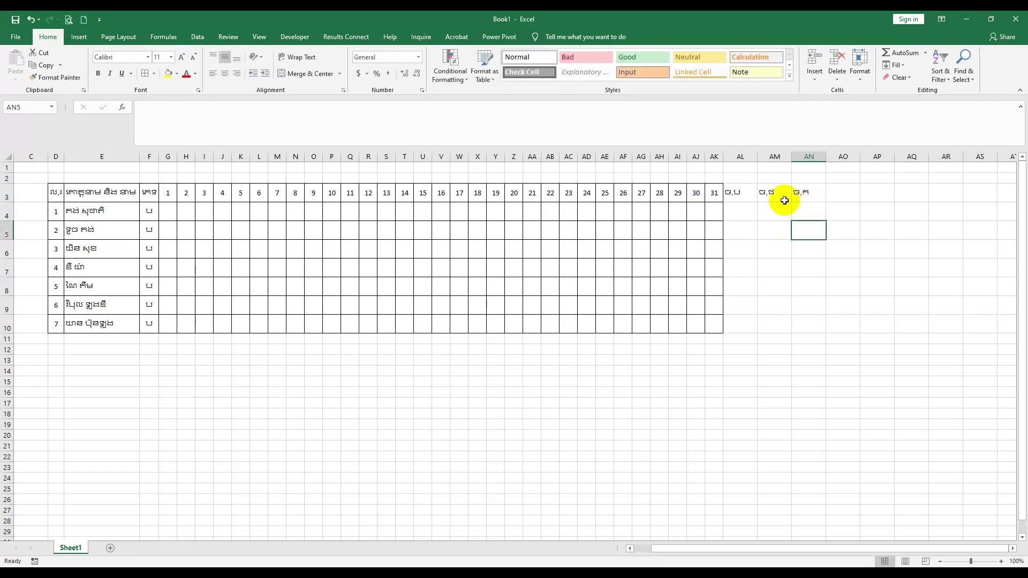
pyautogui.moveTo(739, 192)
pyautogui.mouseDown()
pyautogui.moveTo(776, 194)
pyautogui.moveTo(807, 322)
pyautogui.mouseUp()
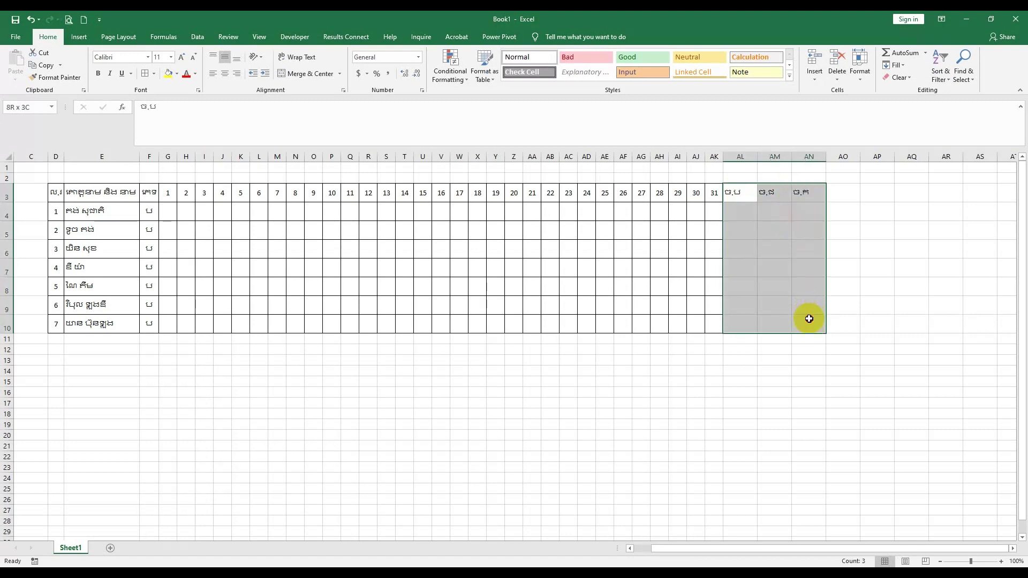
pyautogui.click(225, 58)
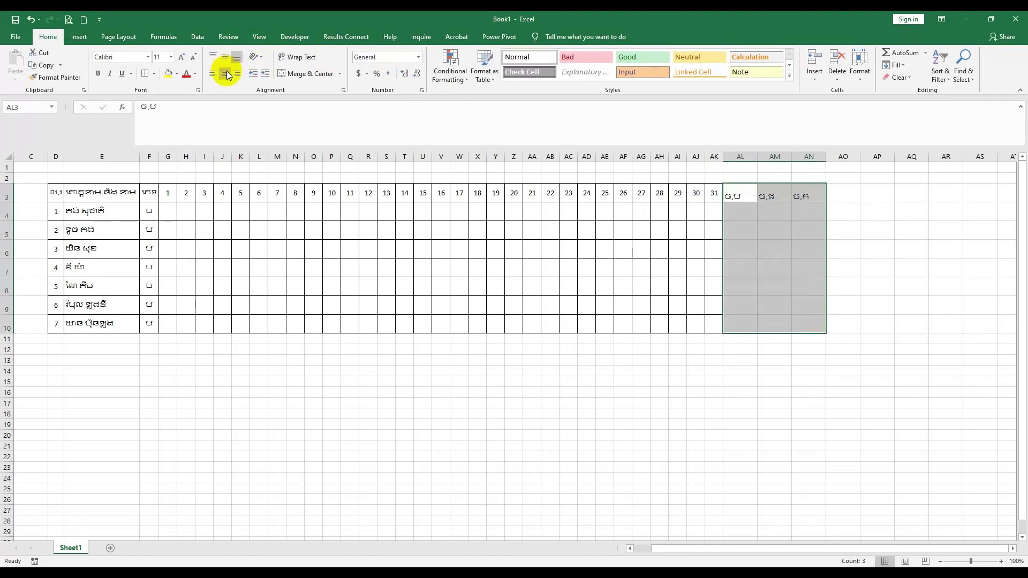
pyautogui.click(147, 74)
pyautogui.click(910, 268)
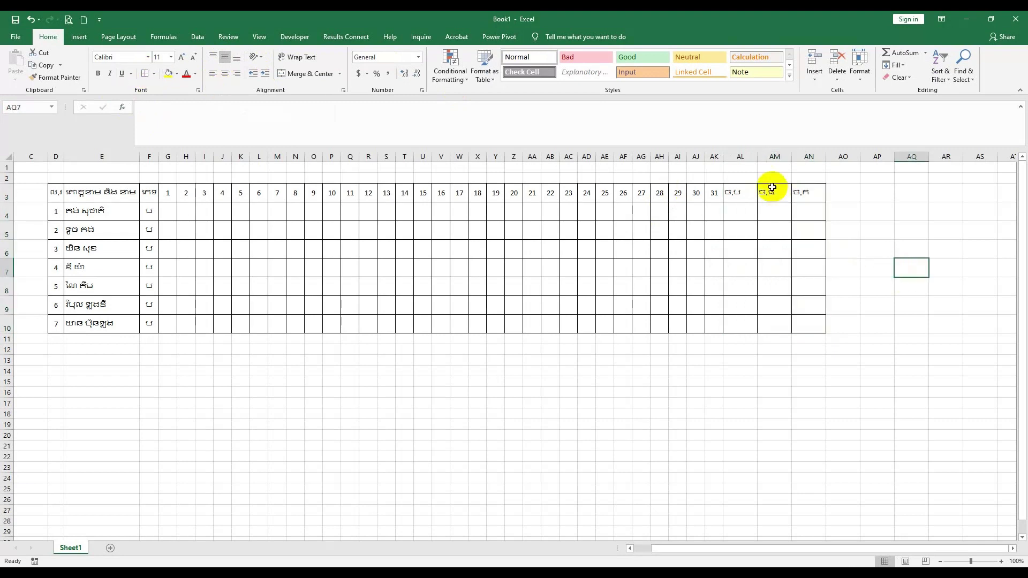
pyautogui.moveTo(742, 159); pyautogui.dragTo(809, 158)
pyautogui.click(225, 73)
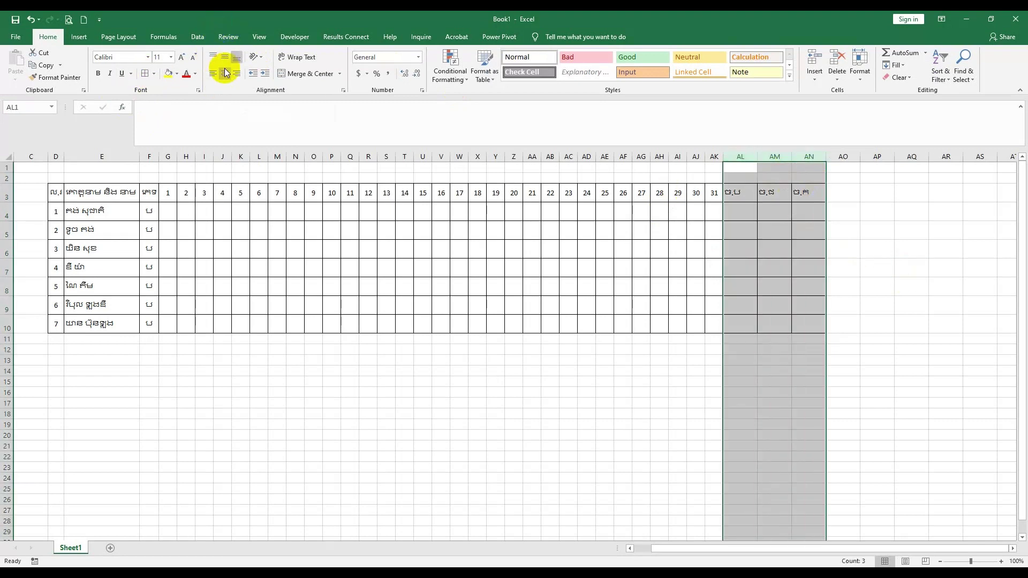
pyautogui.click(740, 284)
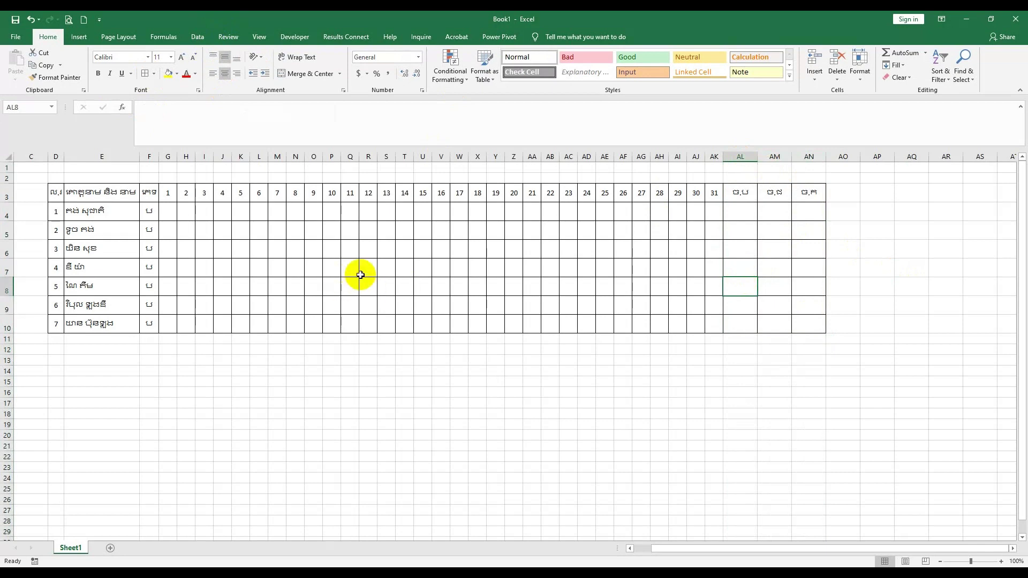
pyautogui.click(167, 211)
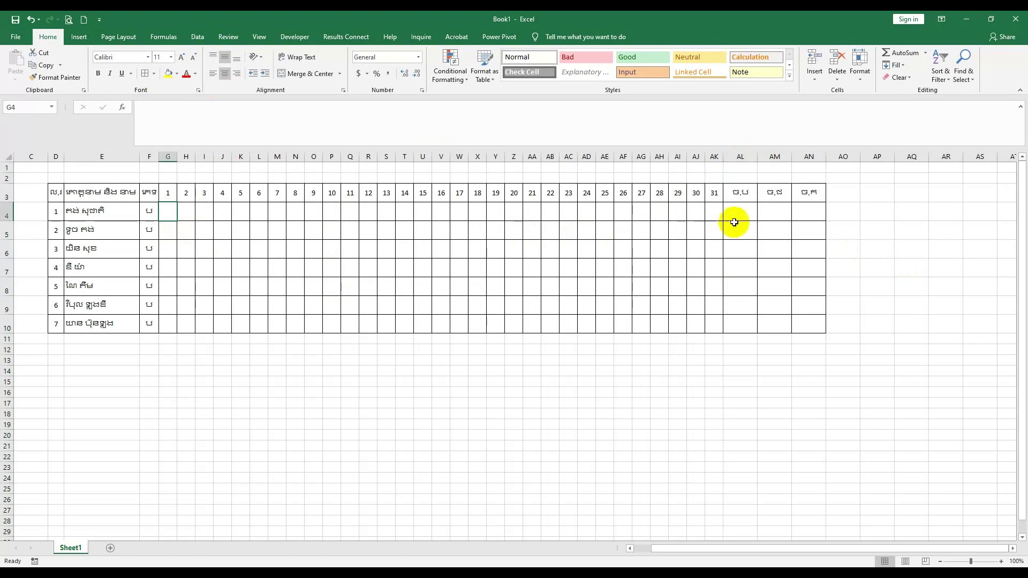
# Add second lines AL and SL to the AL3 and AM3 headings, and heighten row 3
pyautogui.doubleClick(750, 195)
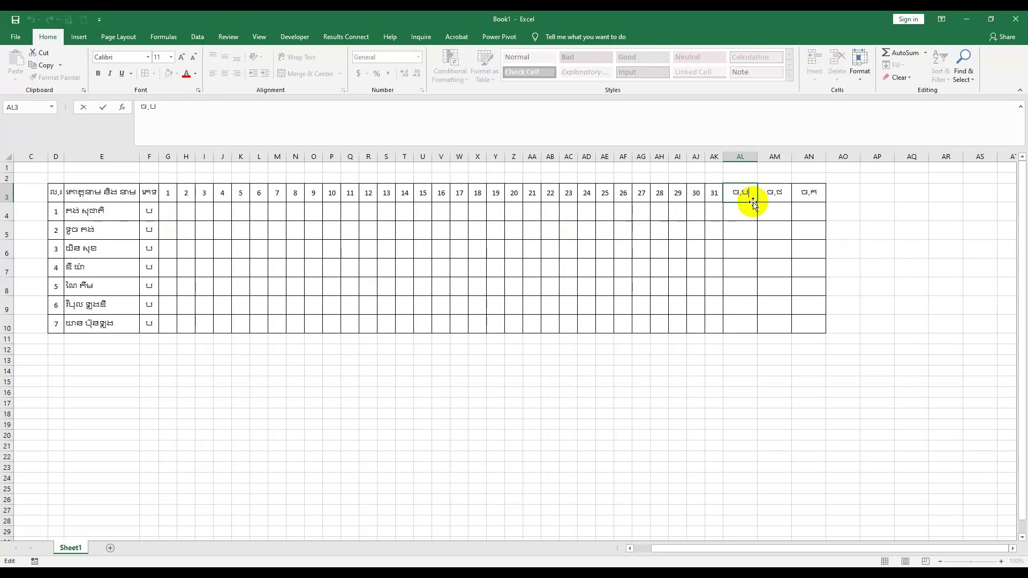
pyautogui.hotkey('alt', 'Return')
pyautogui.write('ចំ')
pyautogui.press('BackSpace')
pyautogui.press('BackSpace')
pyautogui.write('AL')
pyautogui.press('Tab')
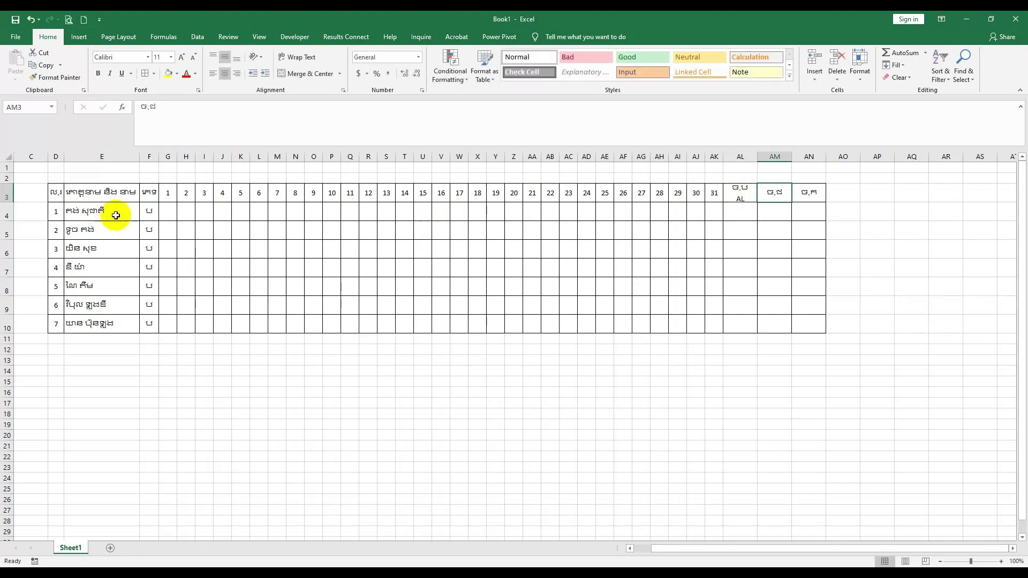
pyautogui.moveTo(8, 202); pyautogui.dragTo(8, 210)
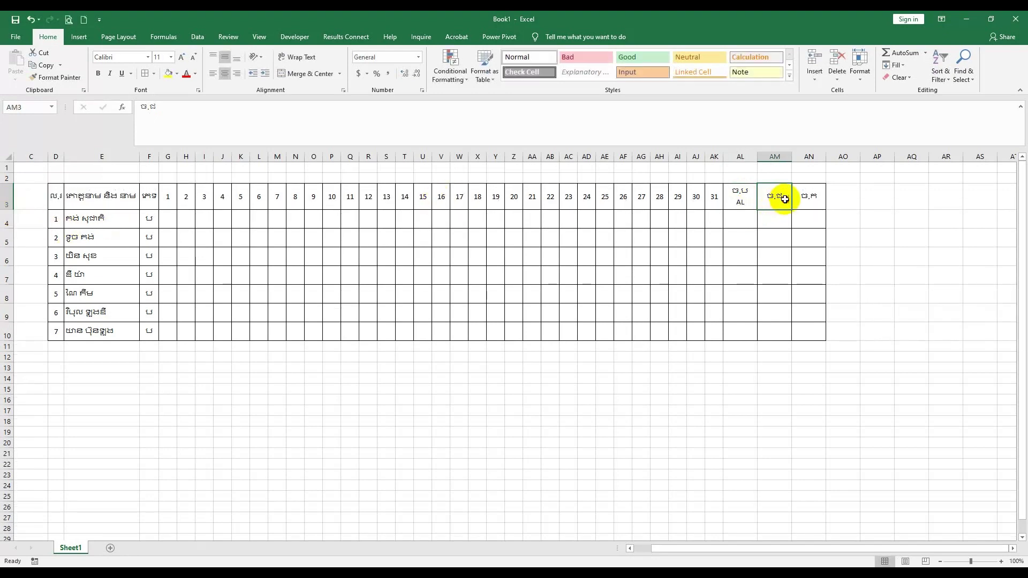
pyautogui.doubleClick(786, 200)
pyautogui.hotkey('alt', 'Return')
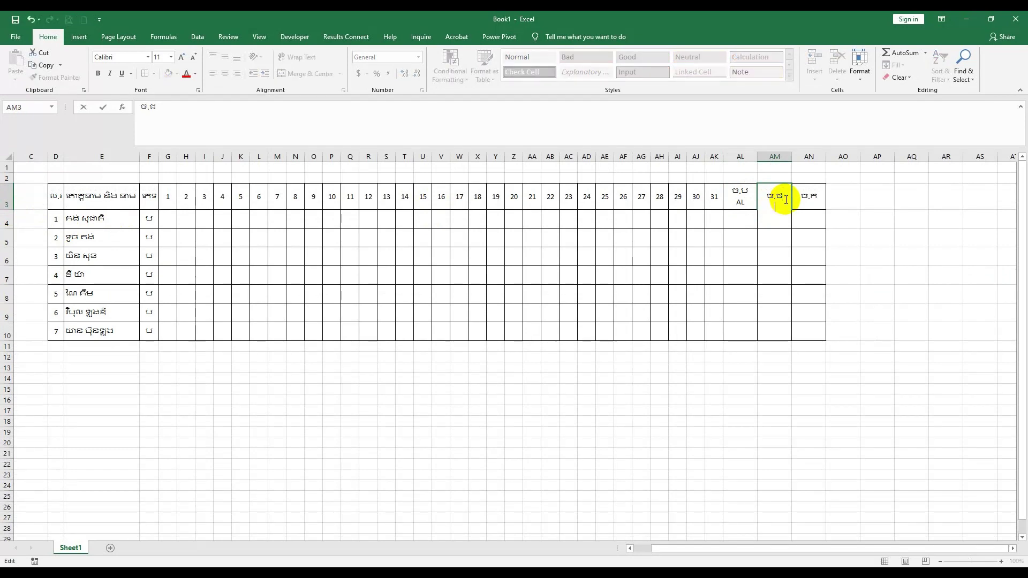
pyautogui.write('SL')
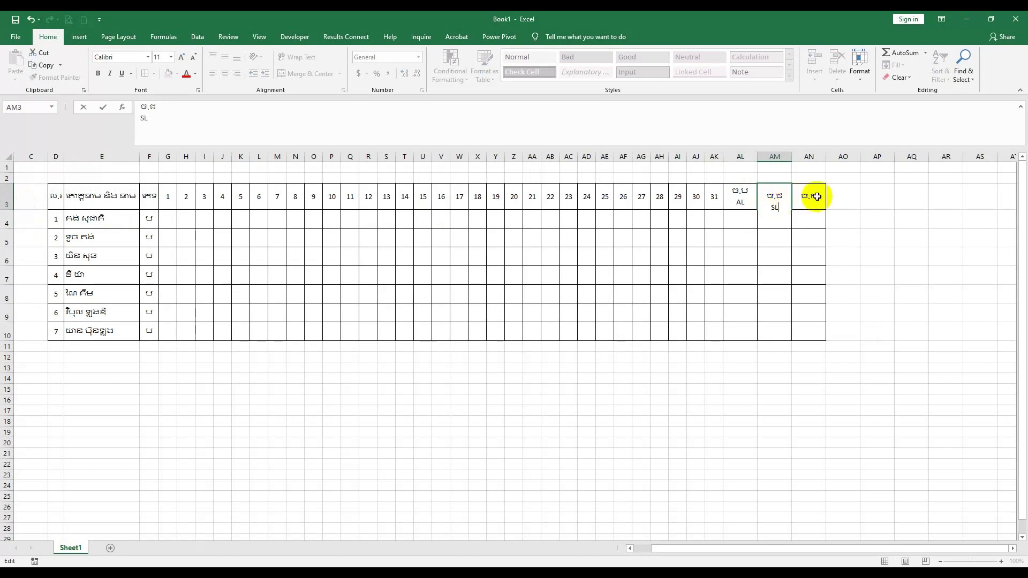
# Correct the AN3 heading to ច.គ and give it a second line, AB
pyautogui.doubleClick(818, 196)
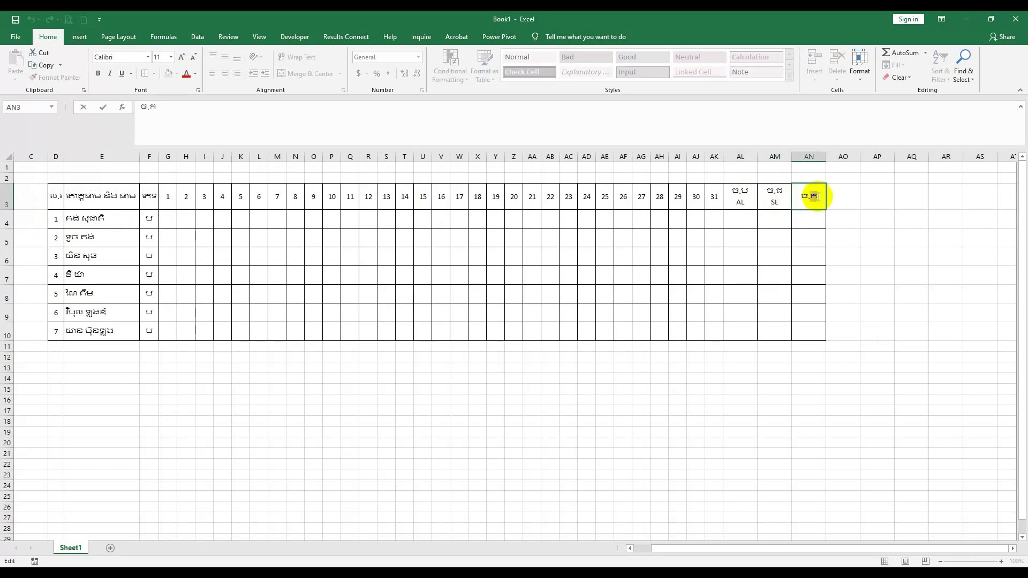
pyautogui.press('BackSpace')
pyautogui.write('K')
pyautogui.press('BackSpace')
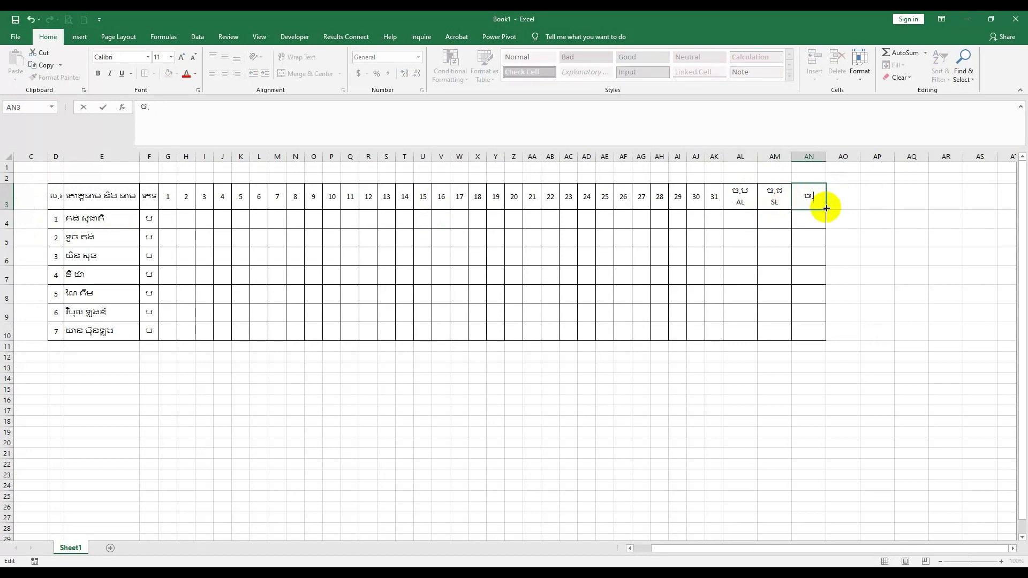
pyautogui.write('គ')
pyautogui.hotkey('alt', 'Return')
pyautogui.write('១០៣')
pyautogui.press('BackSpace')
pyautogui.press('BackSpace')
pyautogui.press('BackSpace')
pyautogui.write('AB')
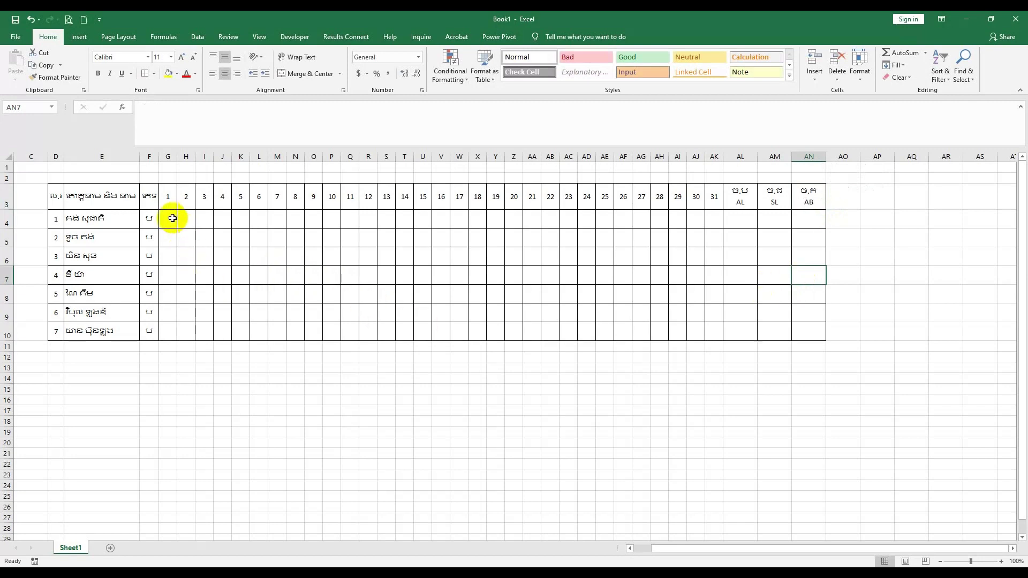
# Enter AL on day 1, SL on day 5 and AB on day 14 for the first employee in row 4
pyautogui.click(172, 218)
pyautogui.write('A')
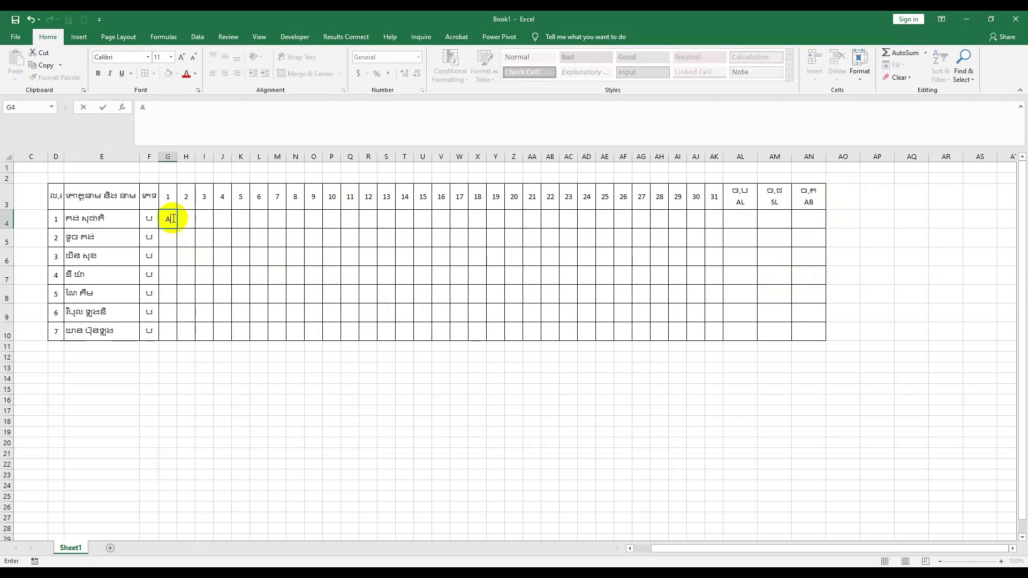
pyautogui.write('L')
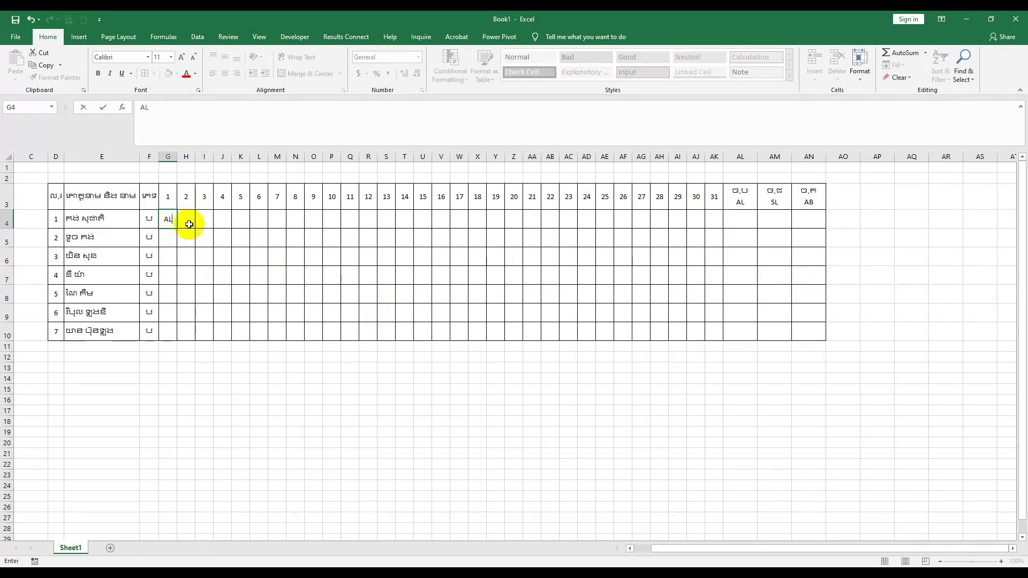
pyautogui.click(241, 220)
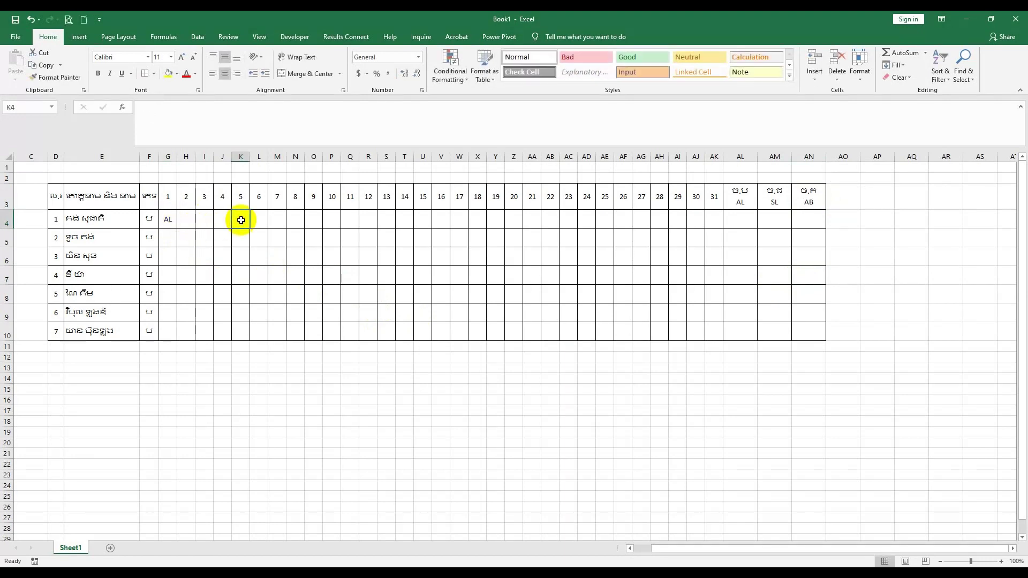
pyautogui.write('S')
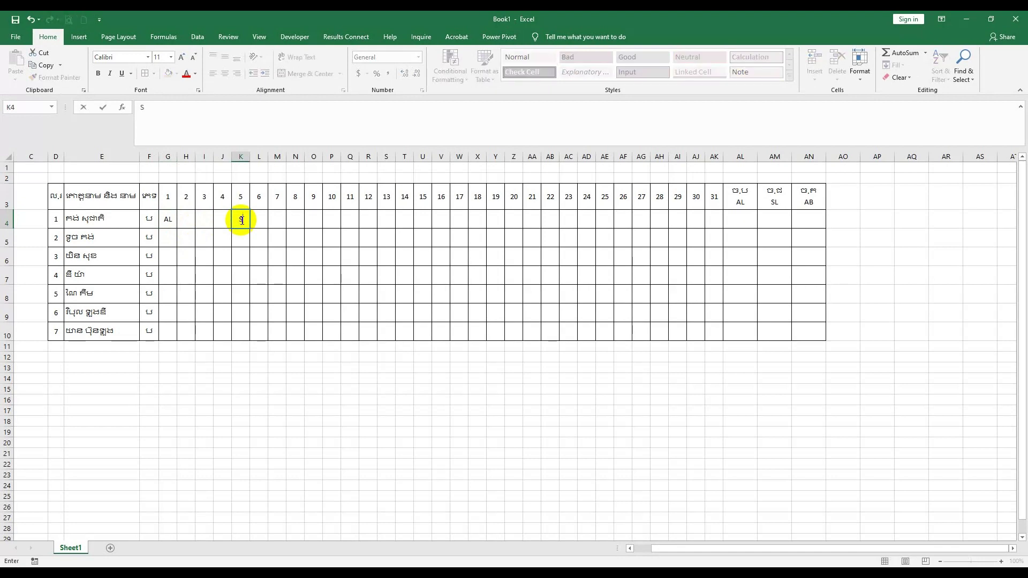
pyautogui.write('L')
pyautogui.click(406, 224)
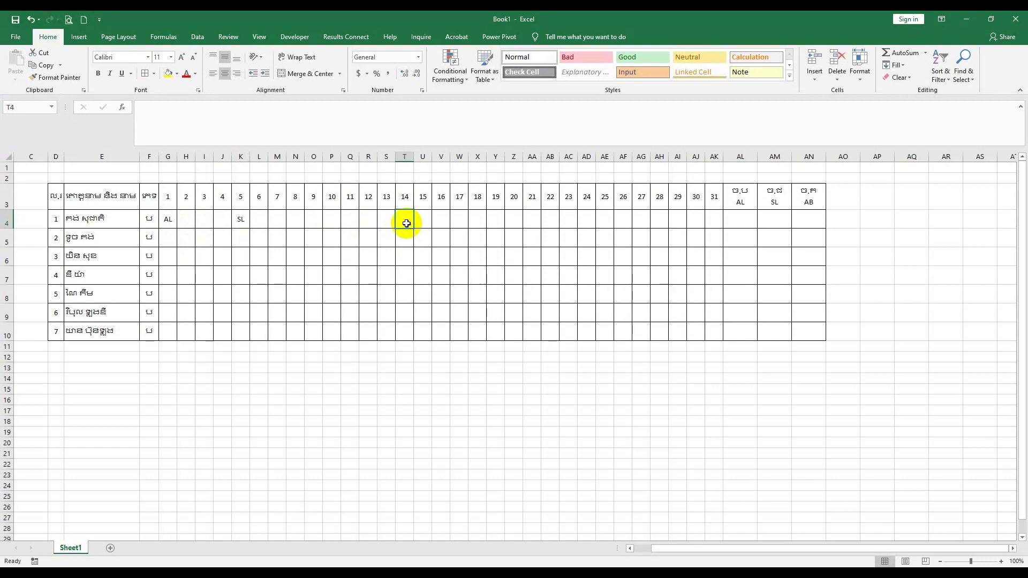
pyautogui.write('AB')
# Copy the first employee's day 1–14 leave entries into each employee row from 5 to 10
pyautogui.moveTo(168, 219); pyautogui.dragTo(410, 219)
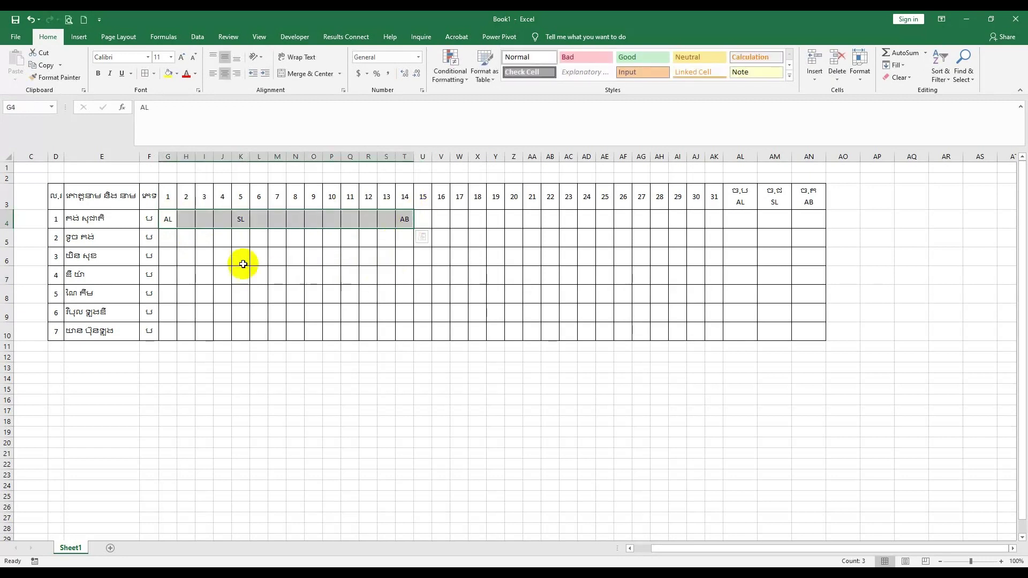
pyautogui.hotkey('ctrl', 'c')
pyautogui.click(174, 241)
pyautogui.hotkey('ctrl', 'v')
pyautogui.click(171, 252)
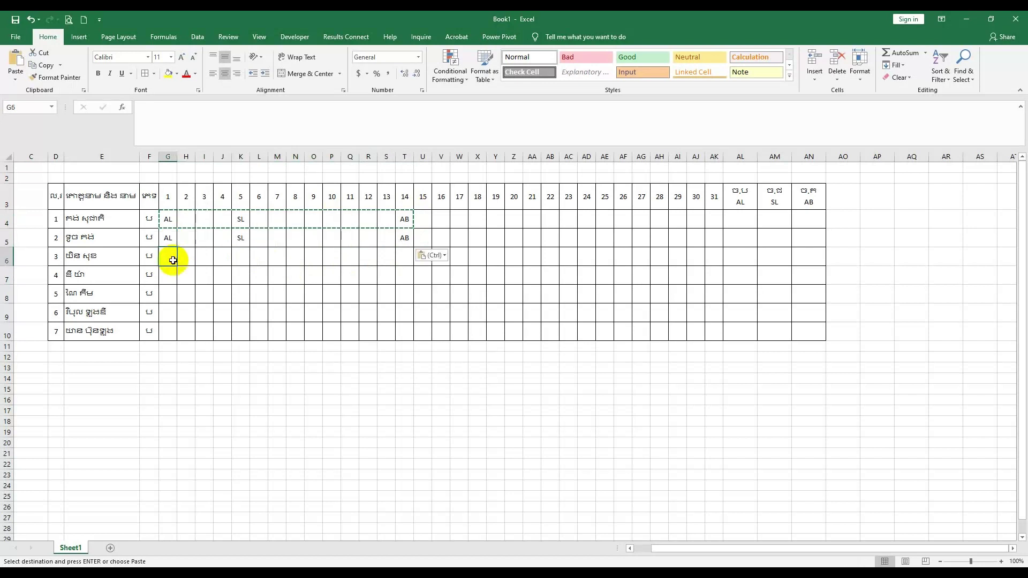
pyautogui.hotkey('ctrl', 'v')
pyautogui.click(167, 278)
pyautogui.hotkey('ctrl', 'v')
pyautogui.click(169, 295)
pyautogui.hotkey('ctrl', 'v')
pyautogui.click(168, 313)
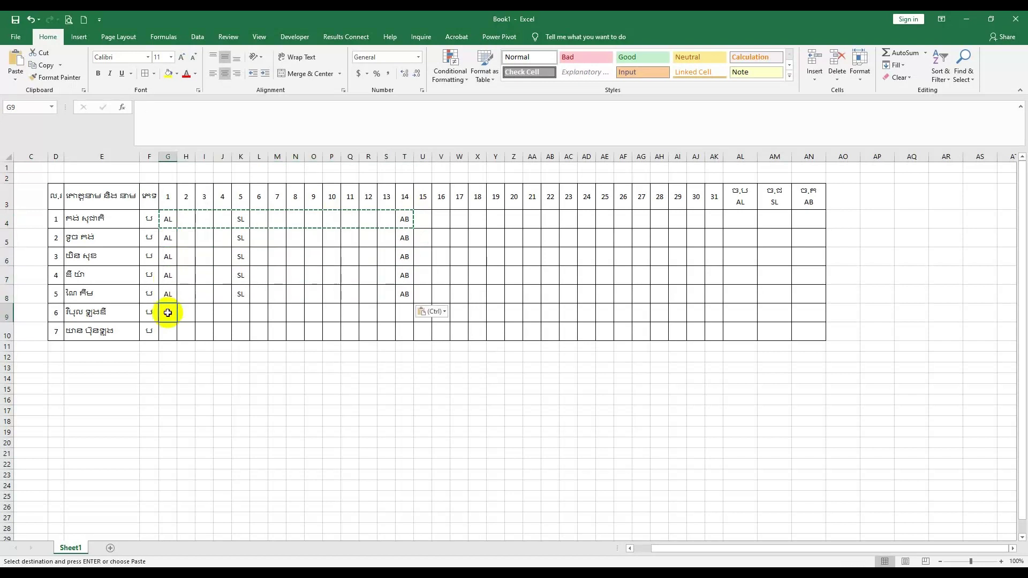
pyautogui.hotkey('ctrl', 'v')
pyautogui.click(167, 332)
pyautogui.hotkey('ctrl', 'v')
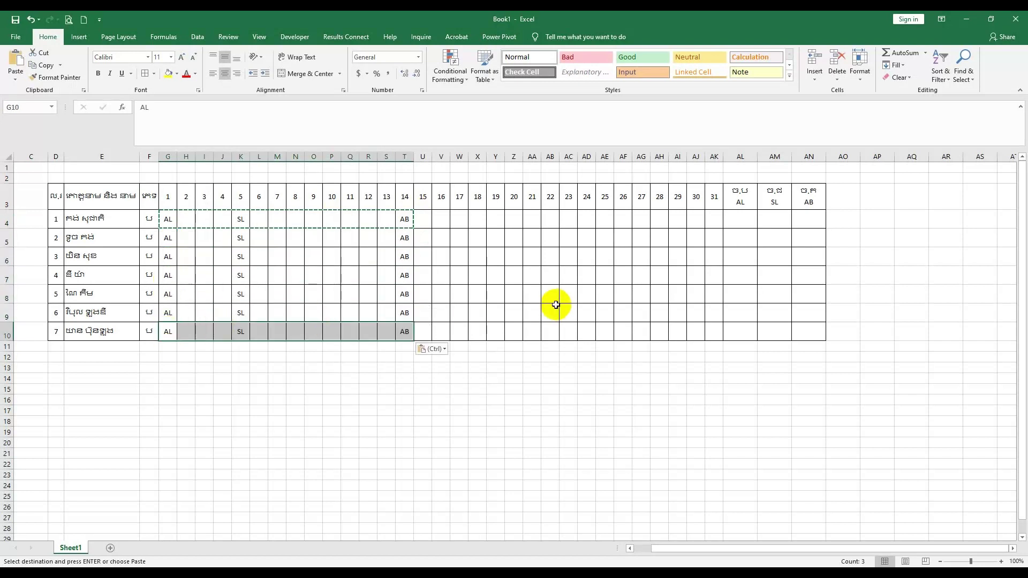
pyautogui.click(519, 290)
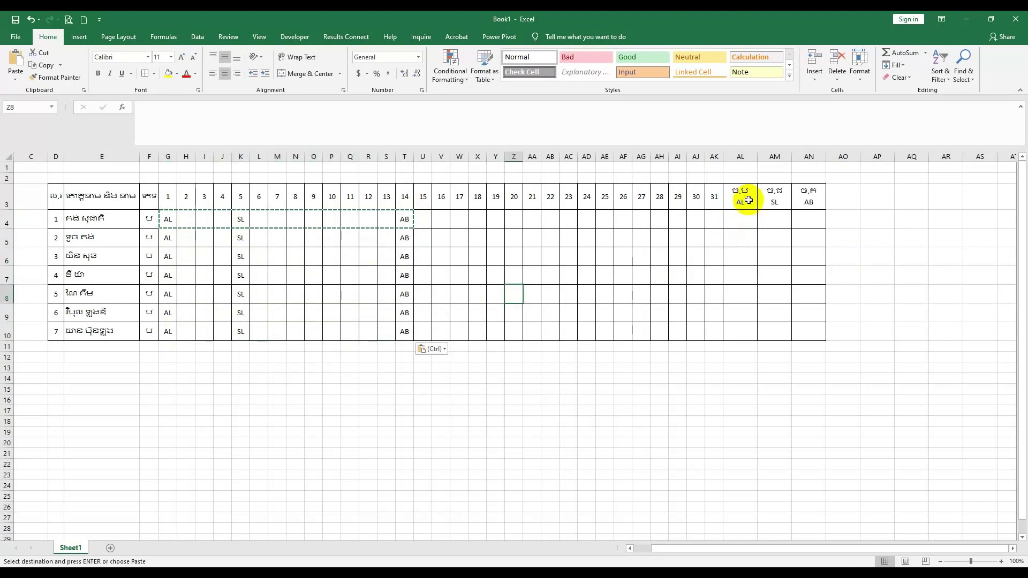
# Enter =COUNTIF(G4:AK4,"AL") in AL4 so the first employee's annual-leave total reads 1
pyautogui.doubleClick(741, 220)
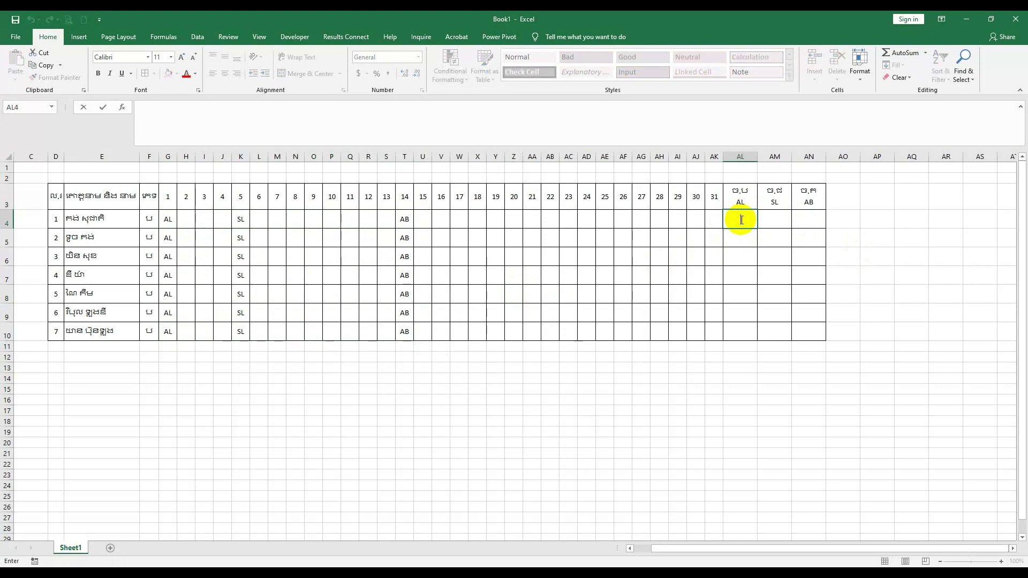
pyautogui.write('=')
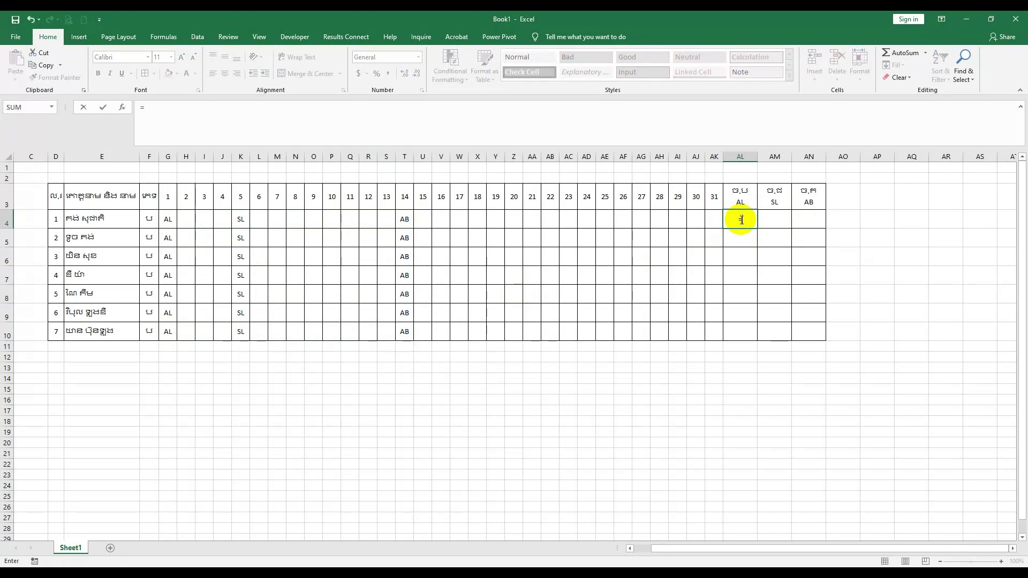
pyautogui.write('co')
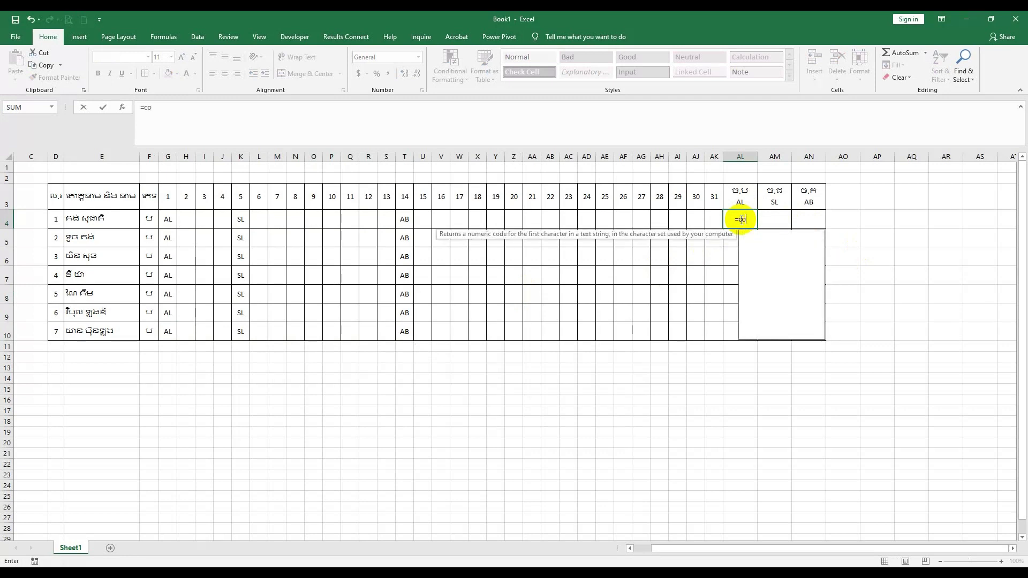
pyautogui.write('un')
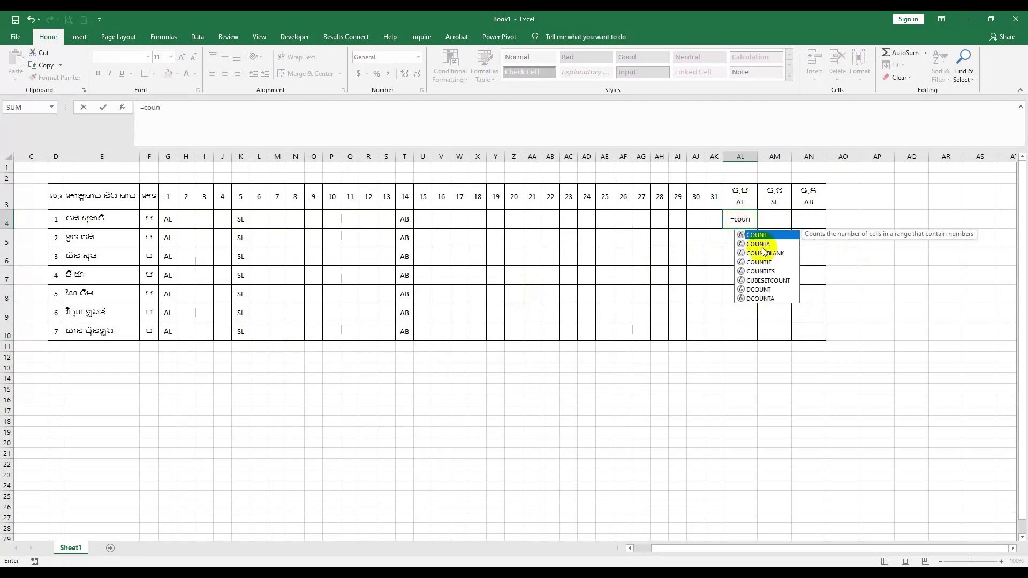
pyautogui.doubleClick(759, 262)
pyautogui.click(767, 251)
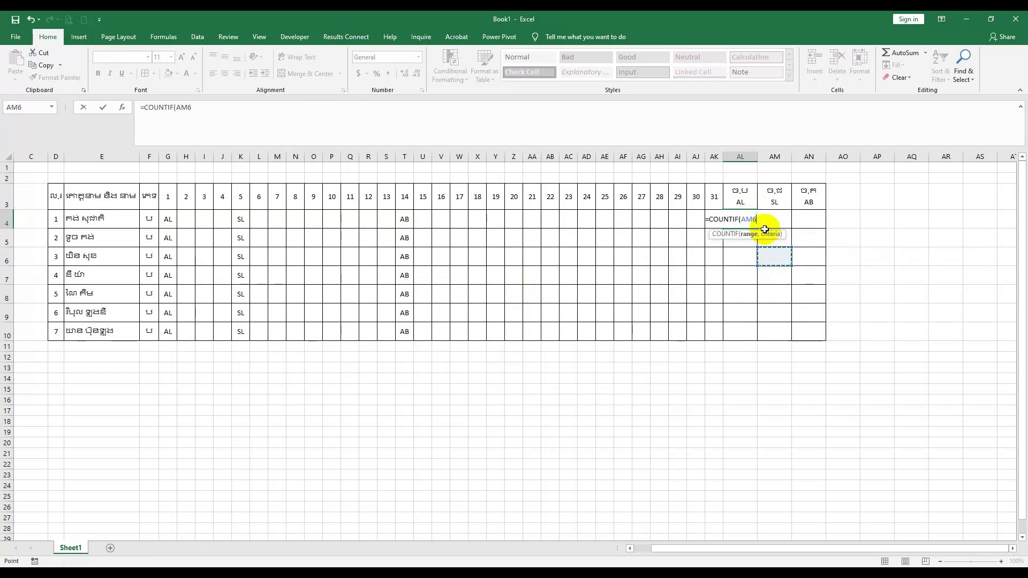
pyautogui.press('BackSpace')
pyautogui.press('BackSpace')
pyautogui.press('BackSpace')
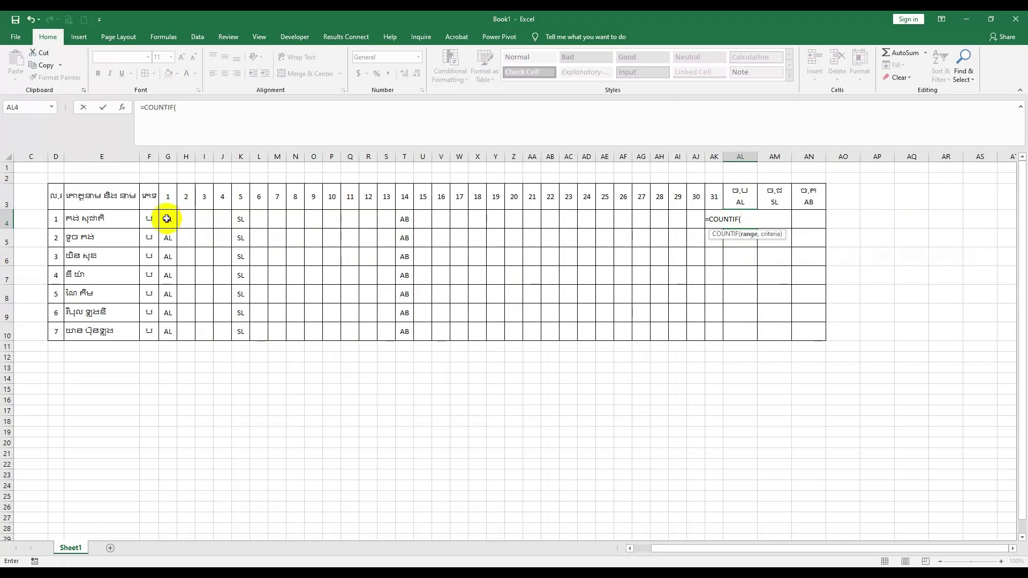
pyautogui.moveTo(168, 219)
pyautogui.mouseDown()
pyautogui.moveTo(712, 219)
pyautogui.moveTo(718, 209)
pyautogui.mouseUp()
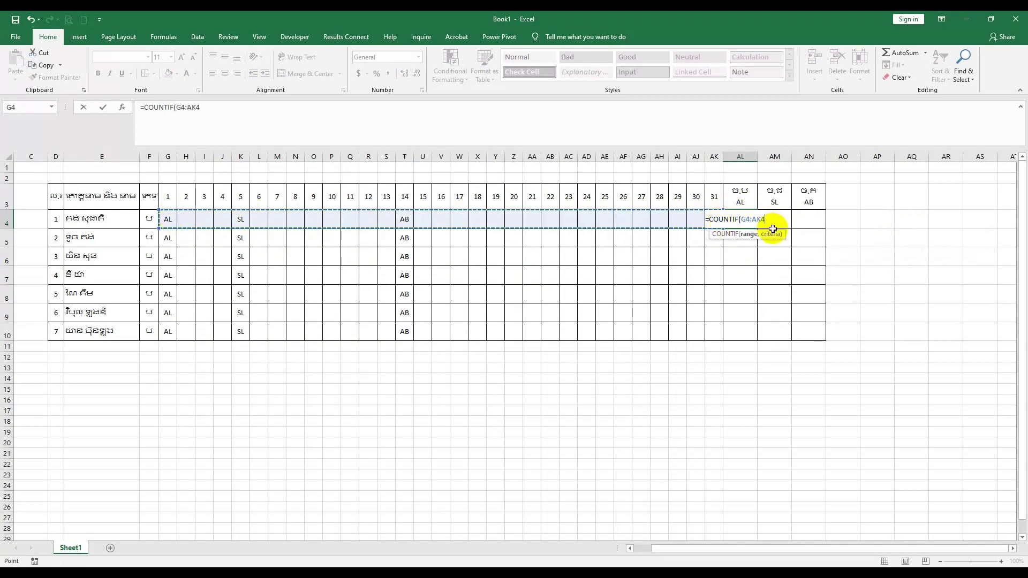
pyautogui.write(',')
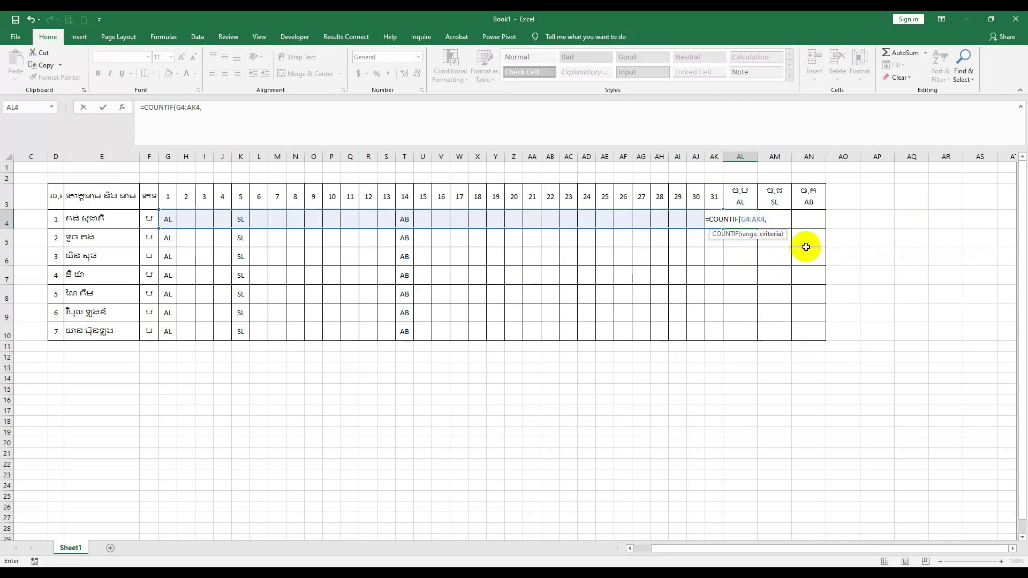
pyautogui.click(770, 219)
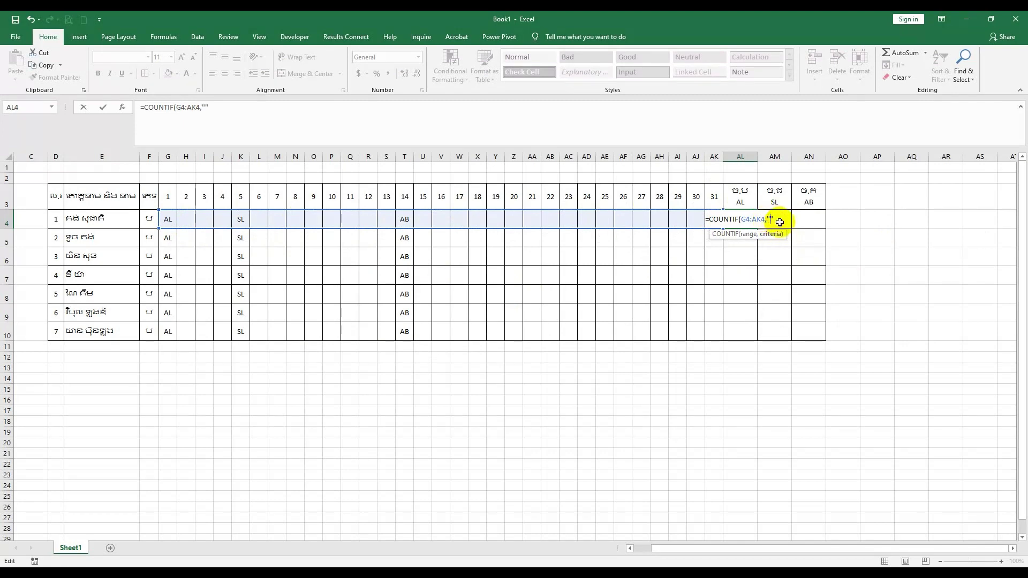
pyautogui.write('AL')
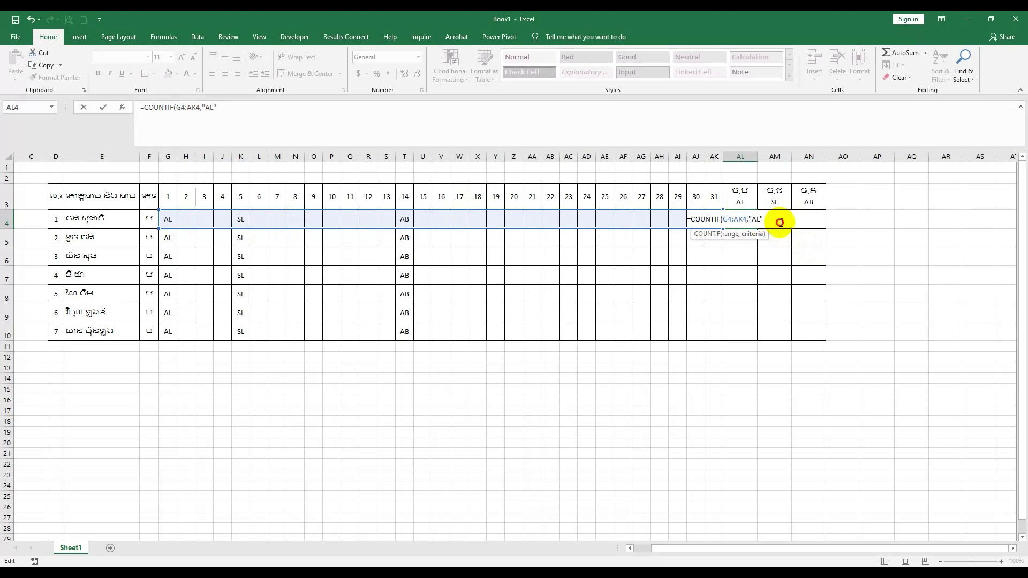
pyautogui.press('Right')
pyautogui.press('Return')
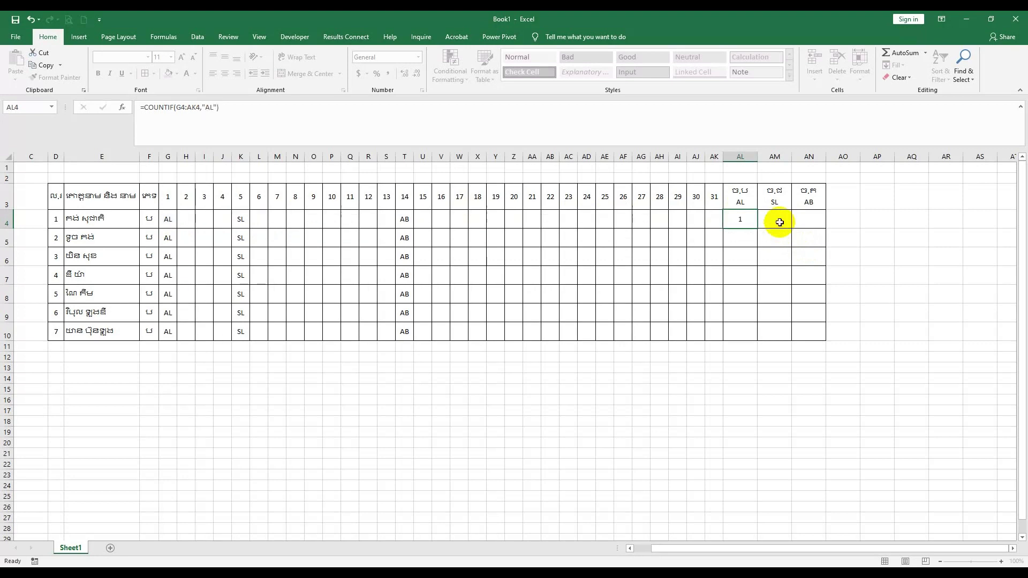
# Review the AL4 COUNTIF formula and its G4:AK4 range reference
pyautogui.click(751, 222)
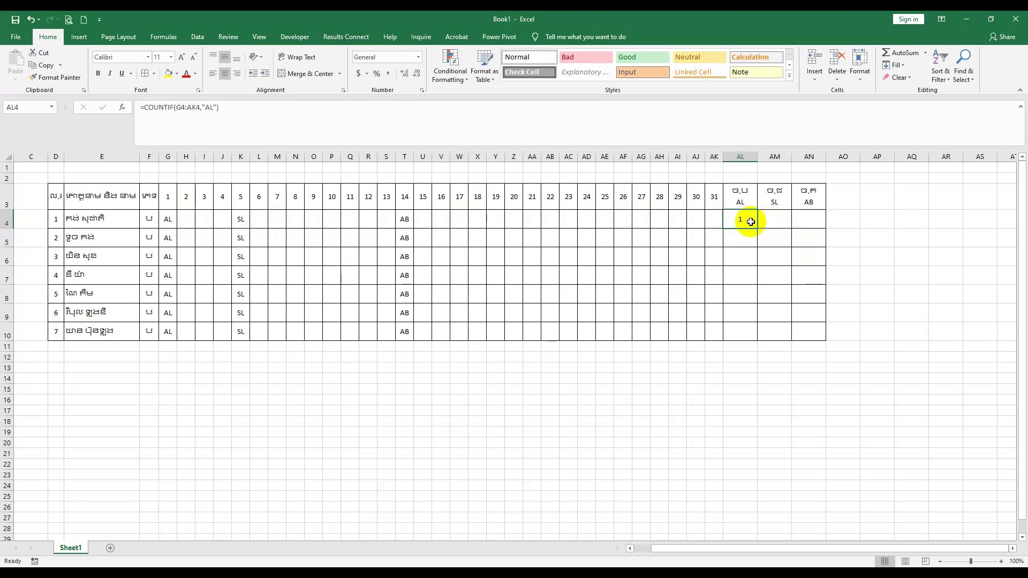
pyautogui.doubleClick(750, 222)
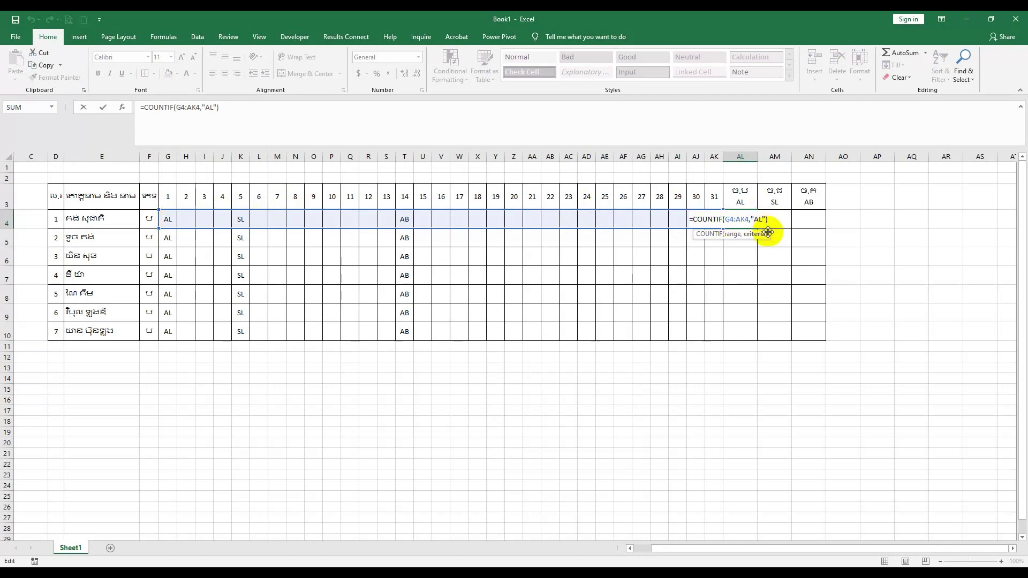
pyautogui.press('Return')
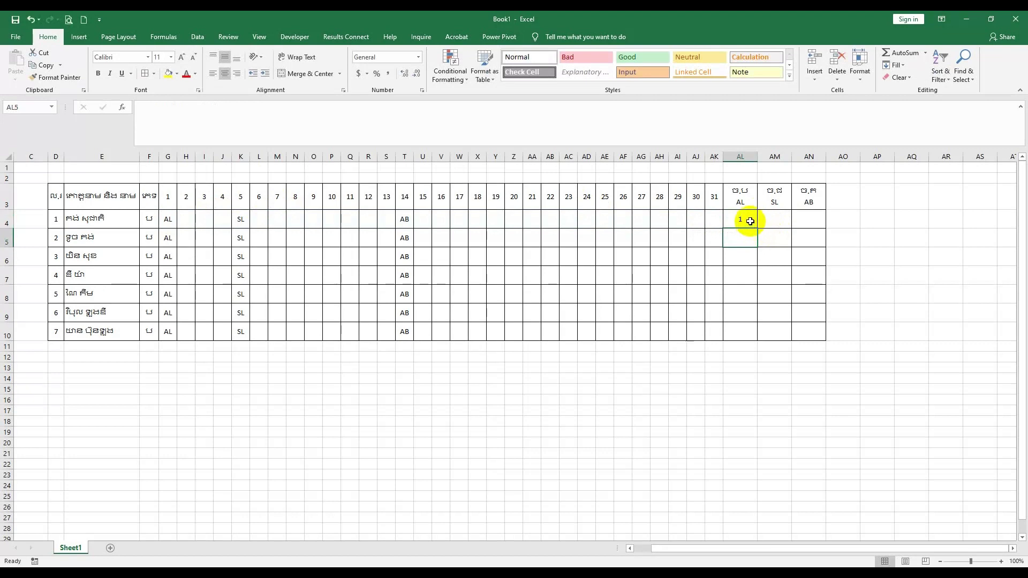
pyautogui.doubleClick(744, 220)
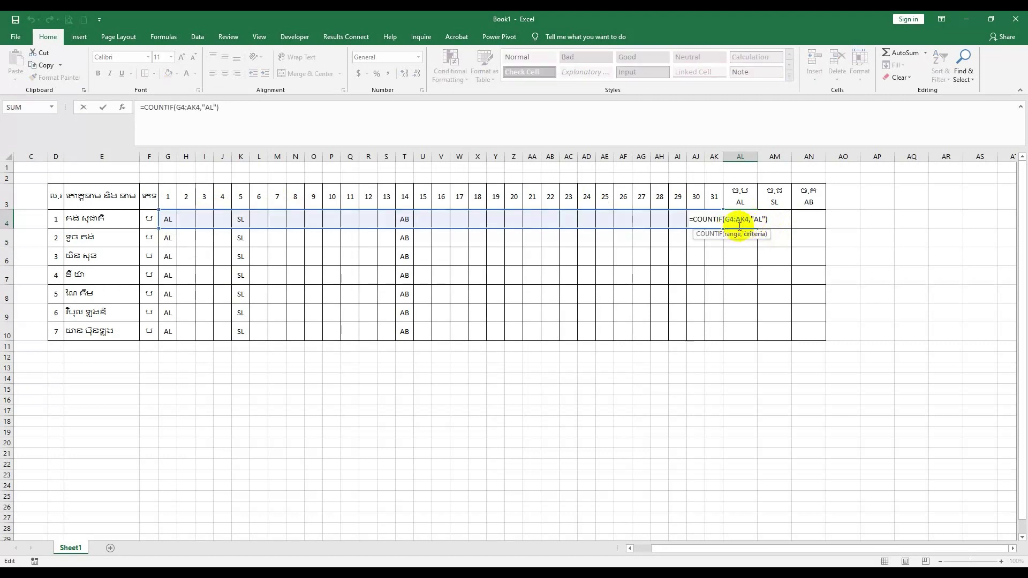
pyautogui.click(732, 220)
pyautogui.moveTo(732, 219); pyautogui.dragTo(741, 223)
pyautogui.press('Tab')
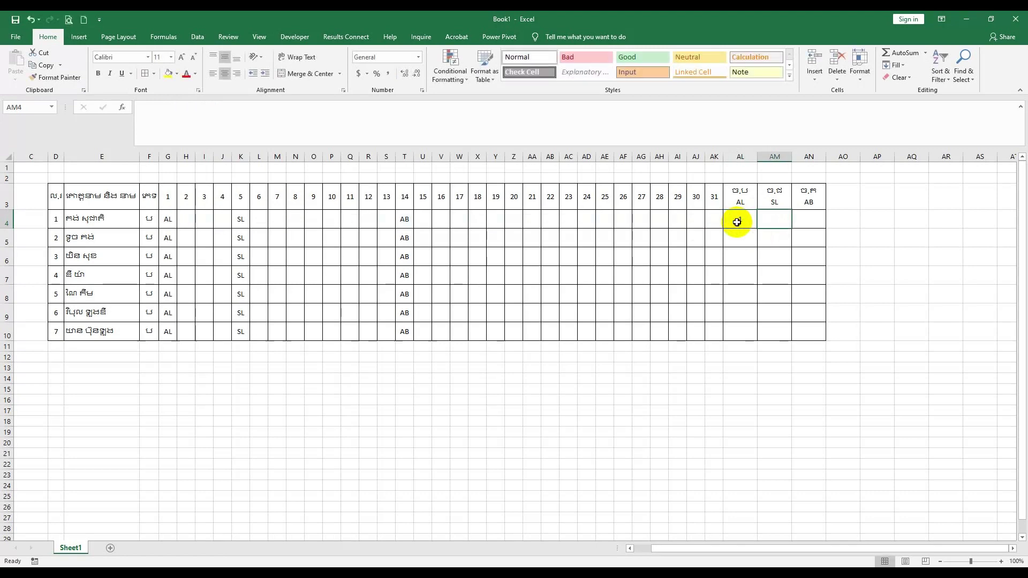
# Lock the AL4 range as $G$4:$AK$4 and fill the formula down to AL10
pyautogui.doubleClick(737, 222)
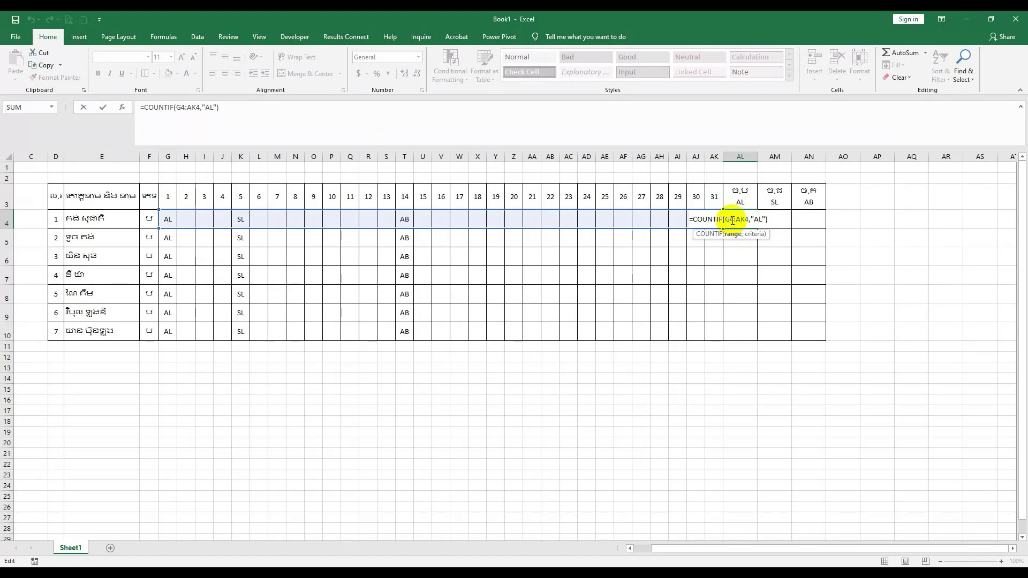
pyautogui.press('F4')
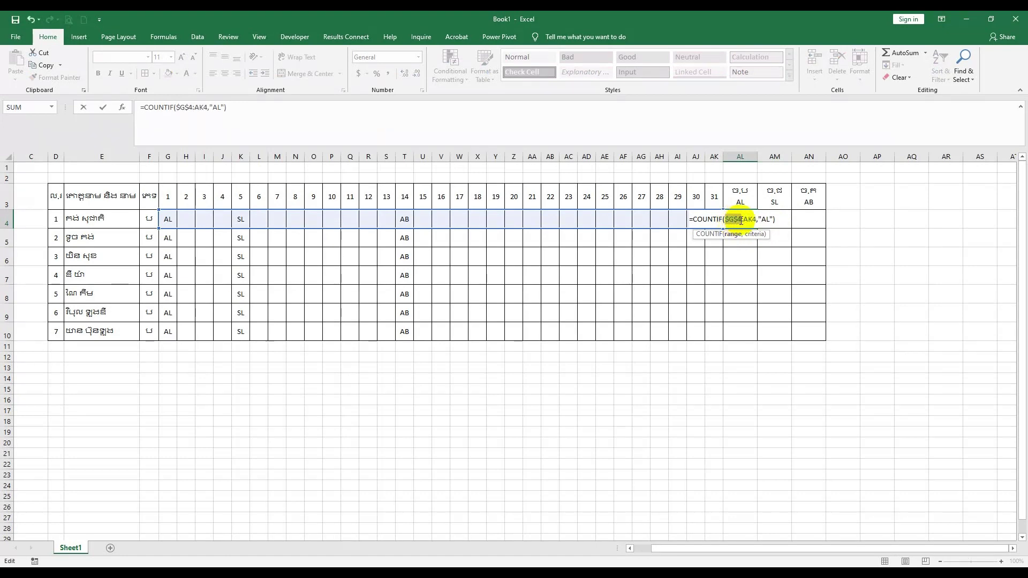
pyautogui.click(749, 219)
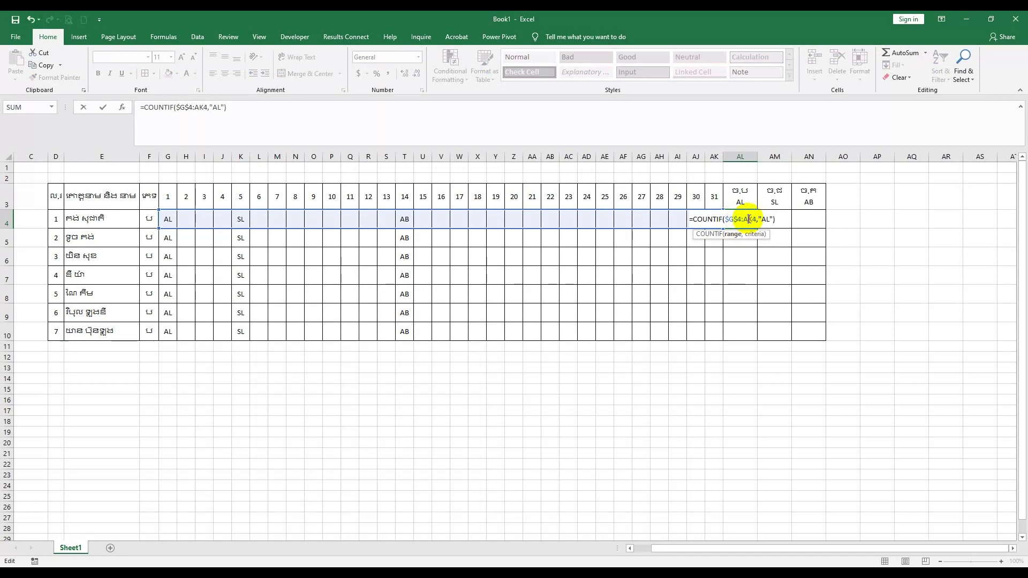
pyautogui.press('F4')
pyautogui.hotkey('ctrl', 'Return')
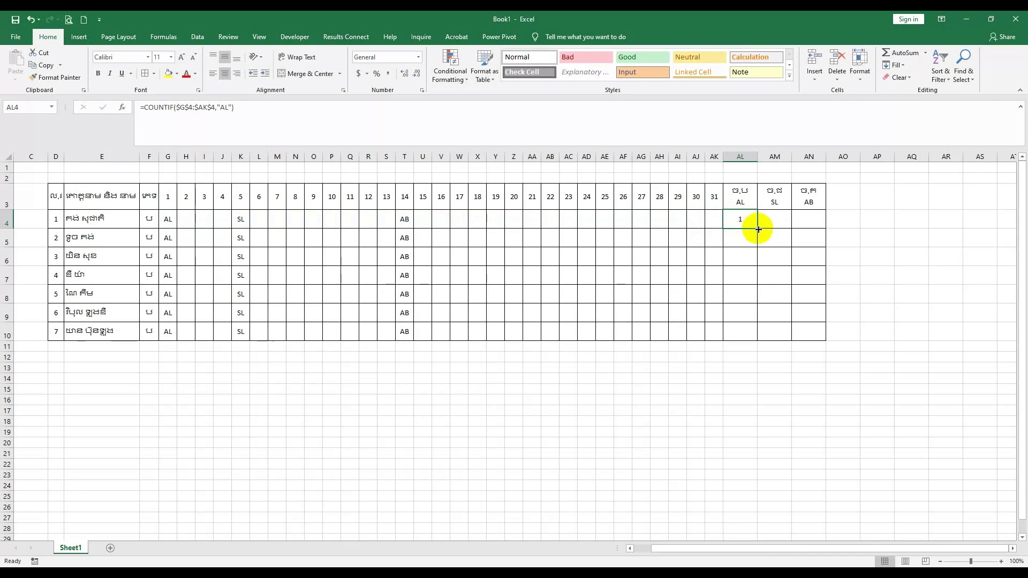
pyautogui.moveTo(758, 229); pyautogui.dragTo(754, 341)
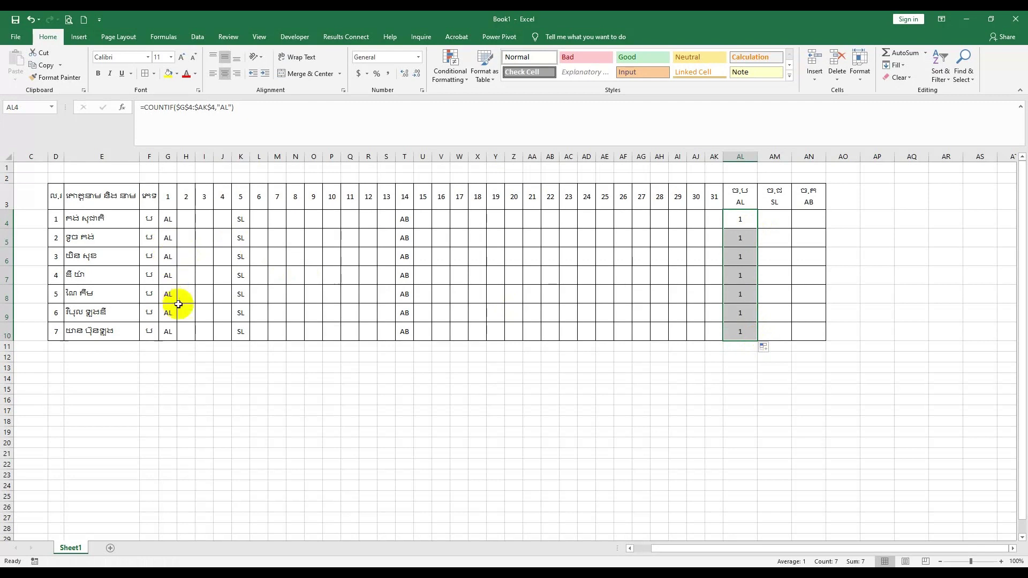
# Enter =COUNTIF(G4:AK4,"SL") in AM4 to count the first employee's sick-leave days
pyautogui.click(774, 220)
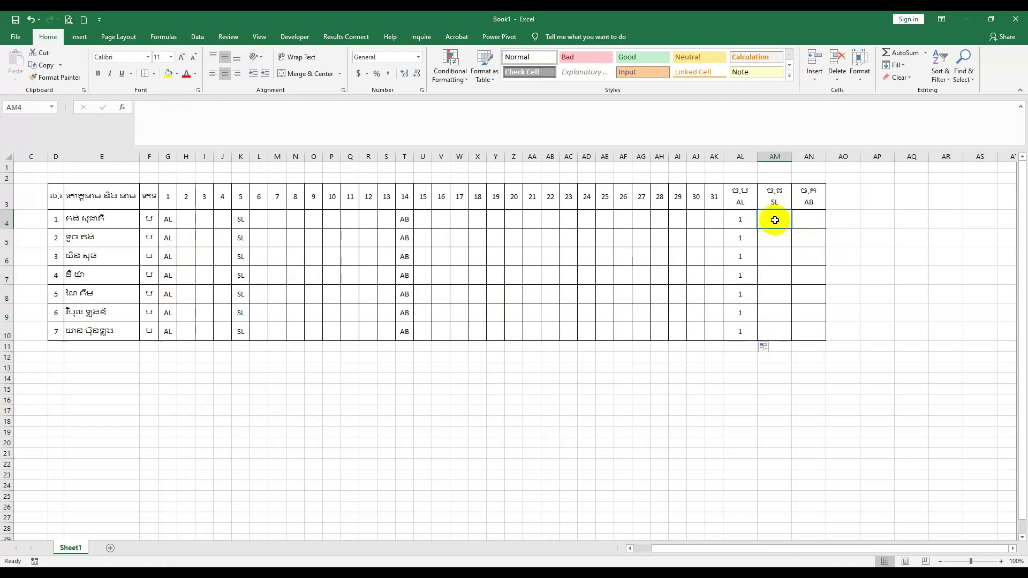
pyautogui.write('=')
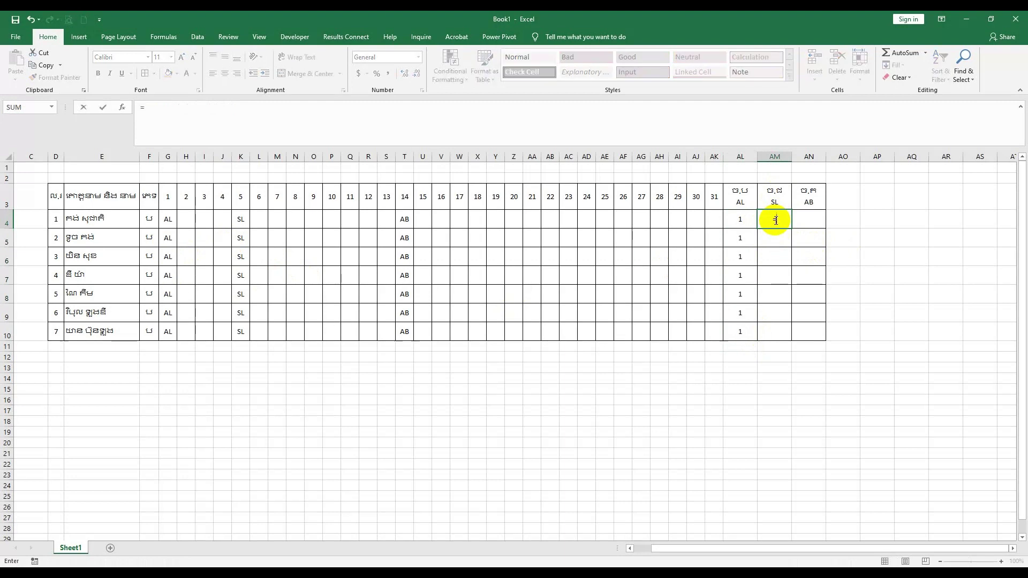
pyautogui.write('coun')
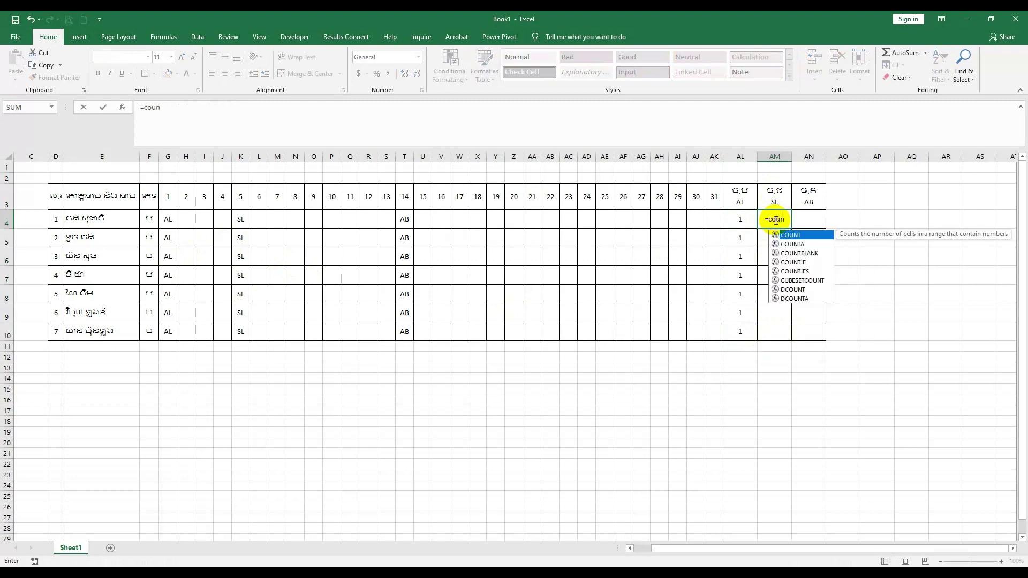
pyautogui.doubleClick(793, 262)
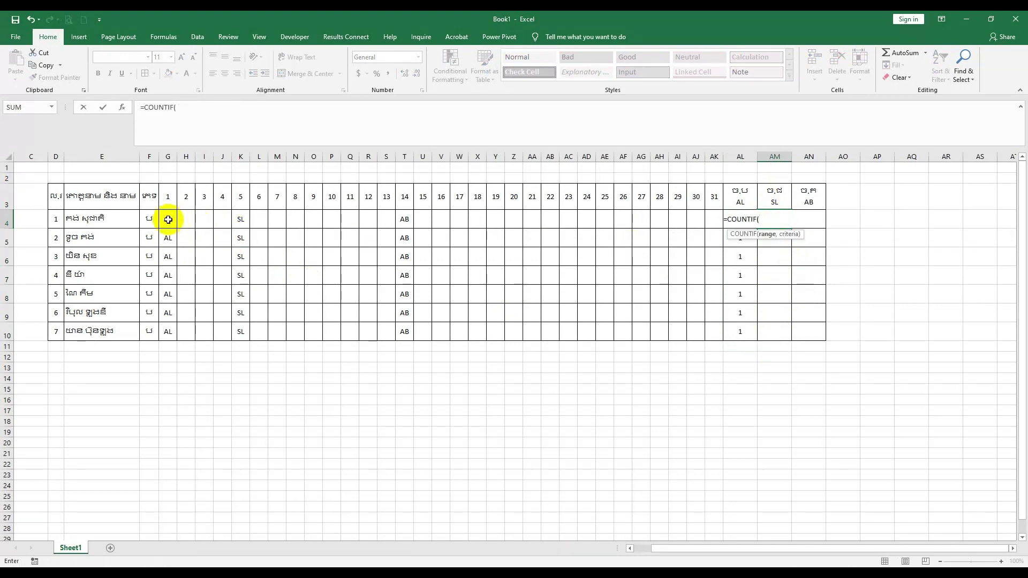
pyautogui.moveTo(168, 219); pyautogui.dragTo(712, 225)
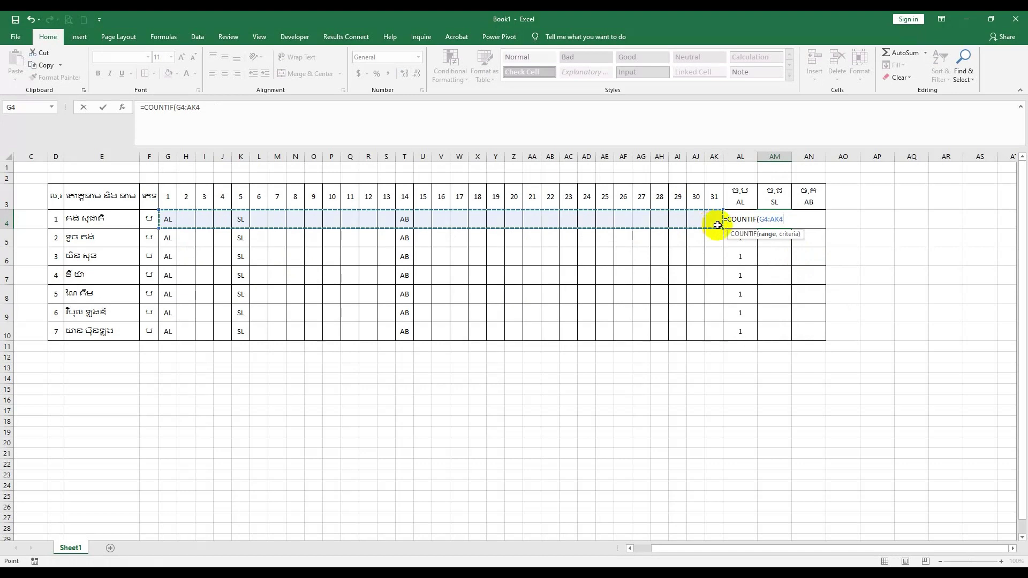
pyautogui.write(',')
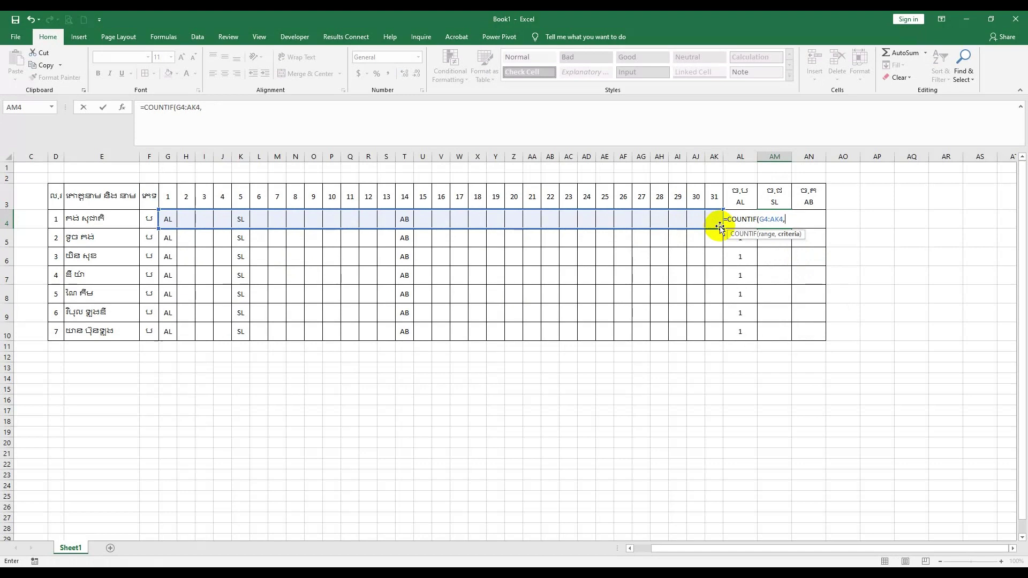
pyautogui.click(789, 220)
pyautogui.write('SL')
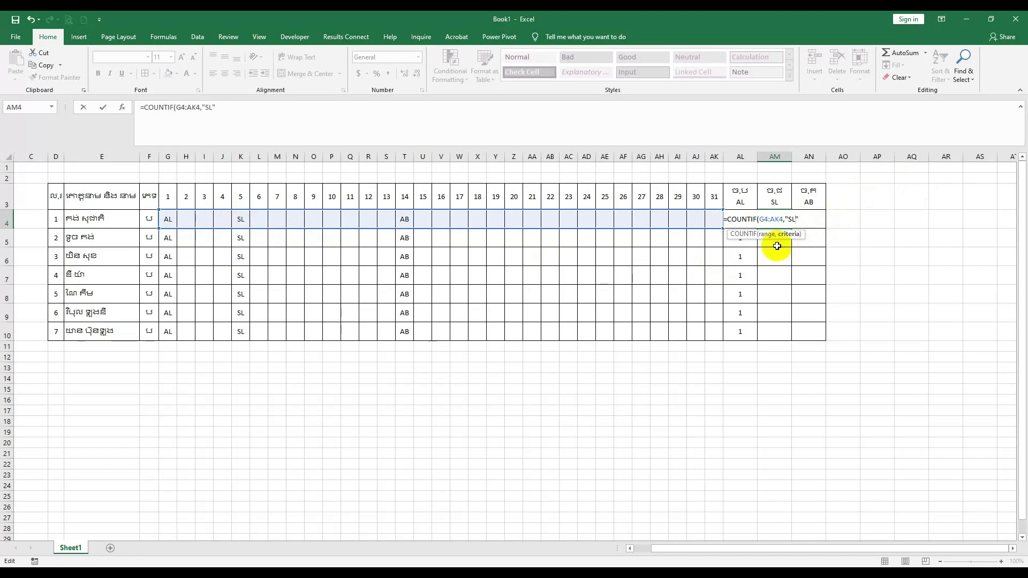
pyautogui.press('Return')
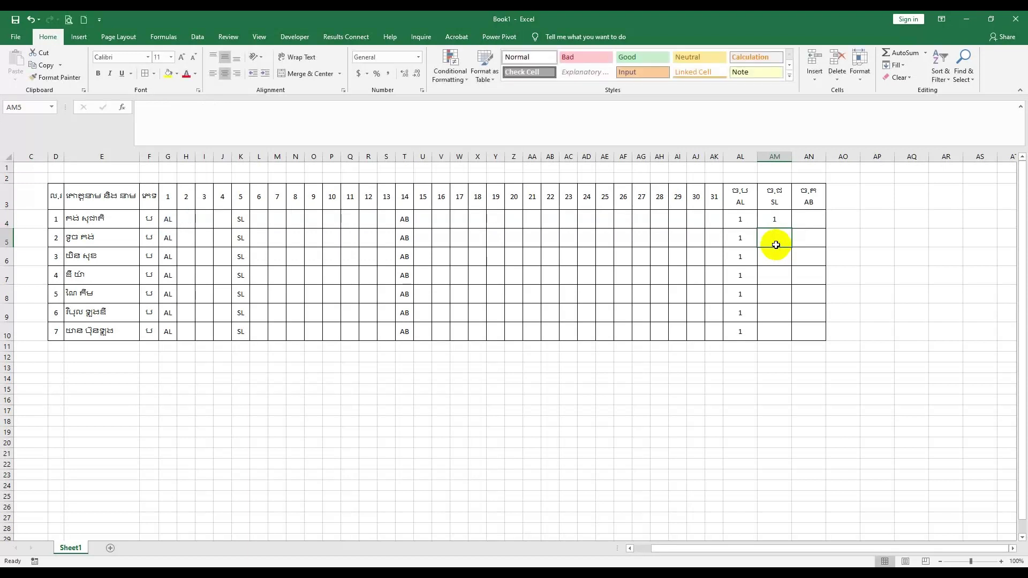
# Make the AM4 range absolute ($G$4:$AK$4) and fill the SL formula down to AM10
pyautogui.doubleClick(768, 220)
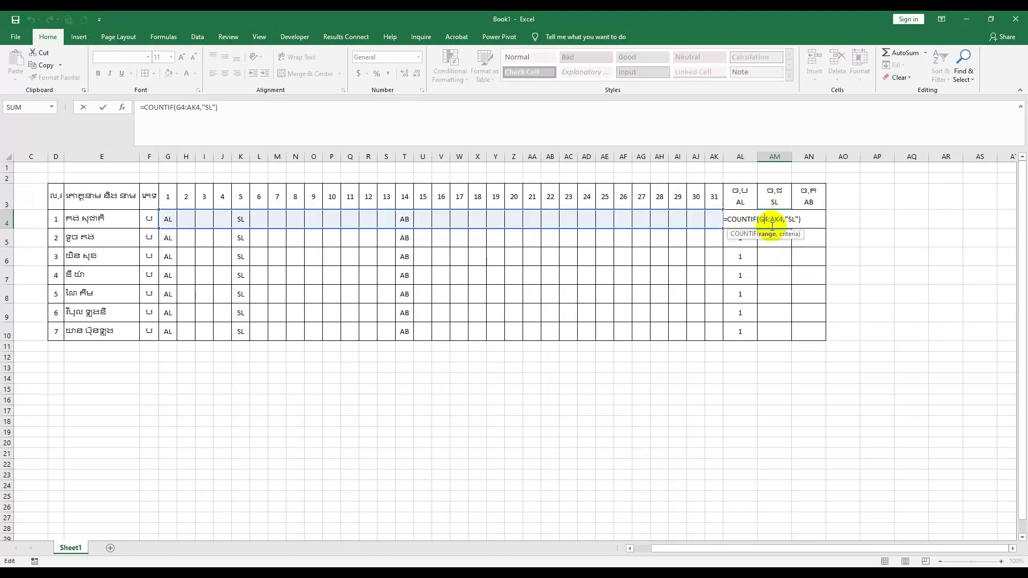
pyautogui.press('F4')
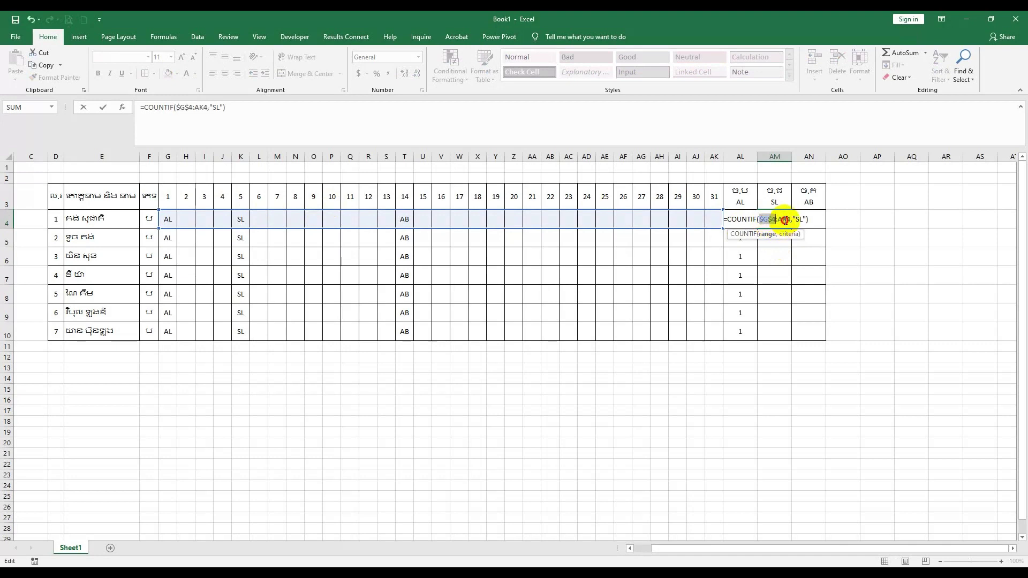
pyautogui.click(784, 219)
pyautogui.press('F4')
pyautogui.press('Return')
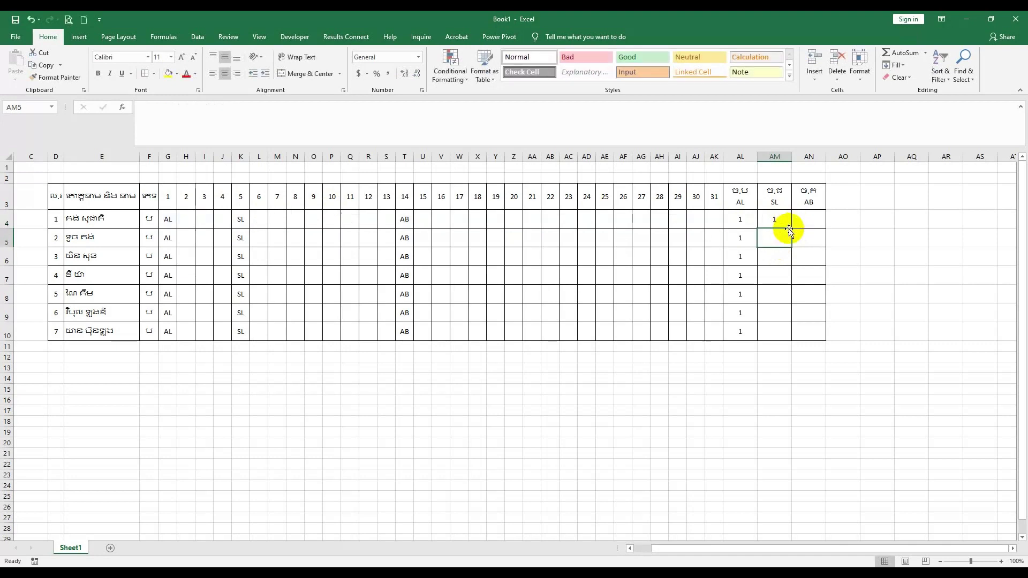
pyautogui.click(780, 222)
pyautogui.moveTo(791, 228); pyautogui.dragTo(784, 334)
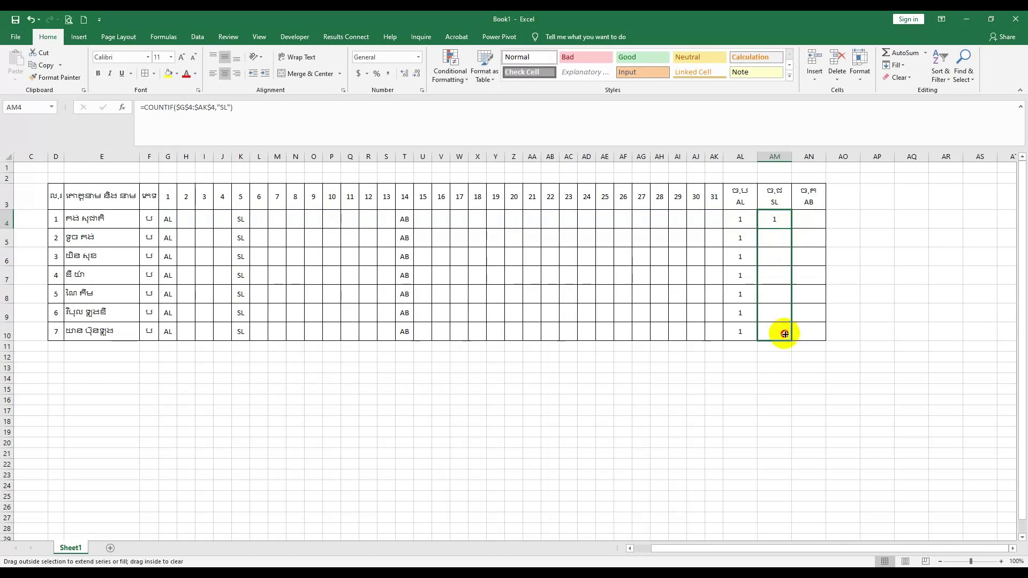
# Enter =COUNTIF(G4:AK4,"AB") in AN4 to count the first employee's absences
pyautogui.click(814, 217)
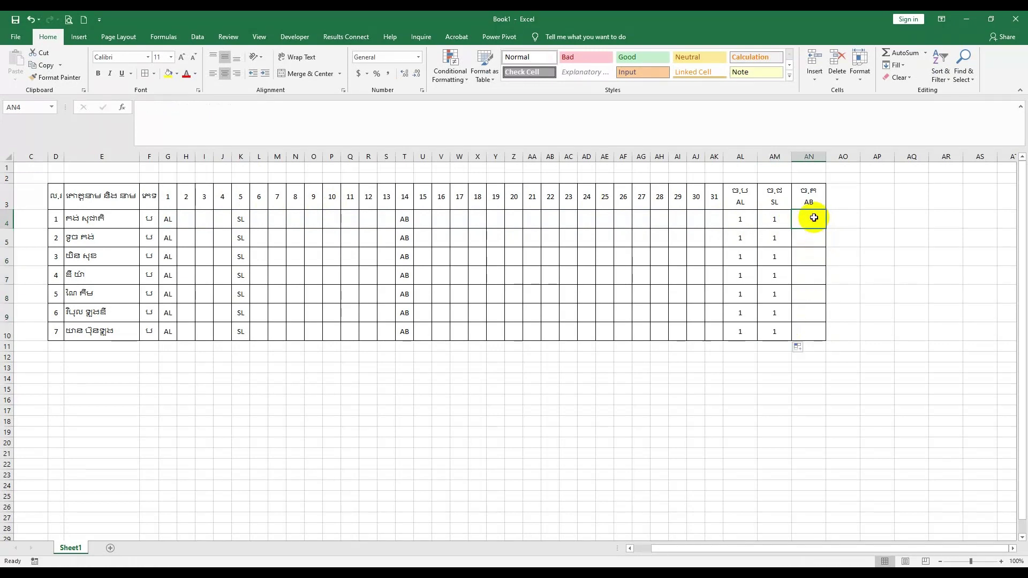
pyautogui.write('=')
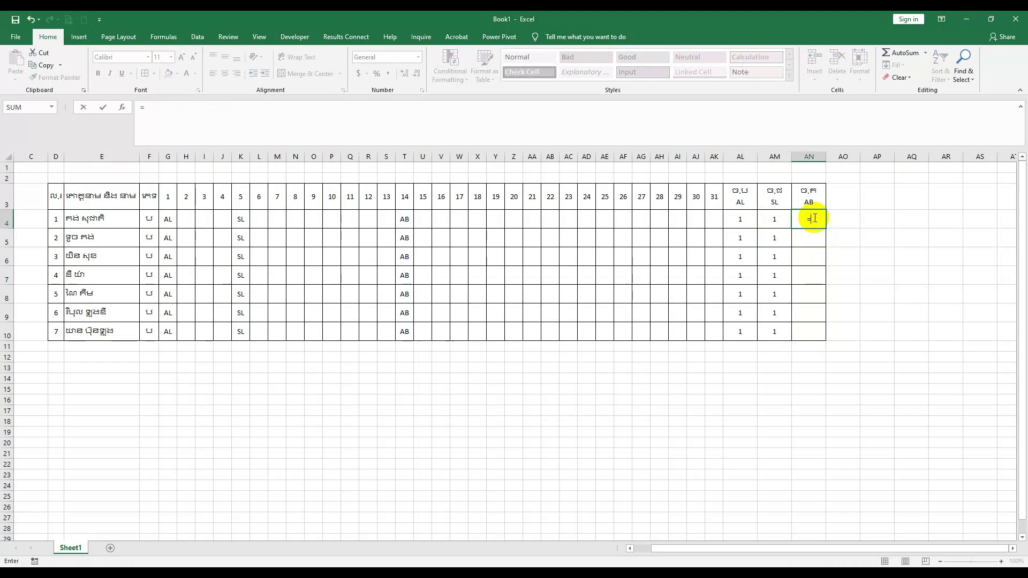
pyautogui.write('coun')
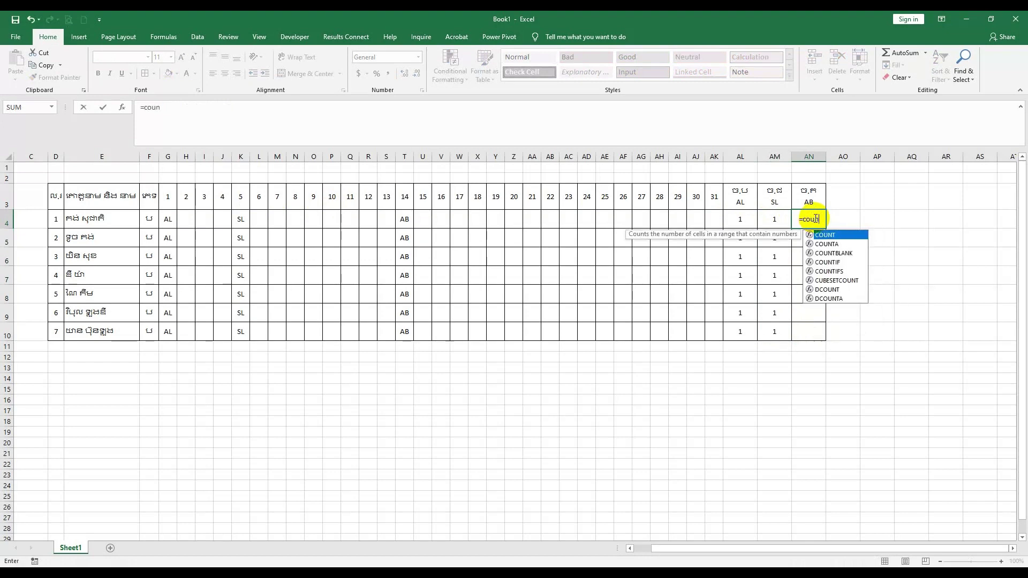
pyautogui.doubleClick(828, 262)
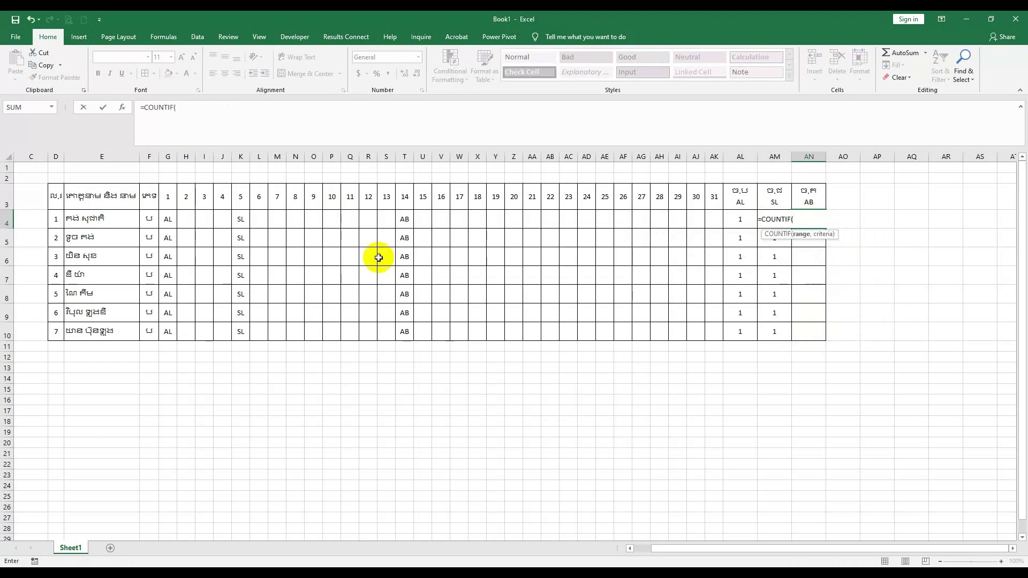
pyautogui.moveTo(168, 219); pyautogui.dragTo(720, 218)
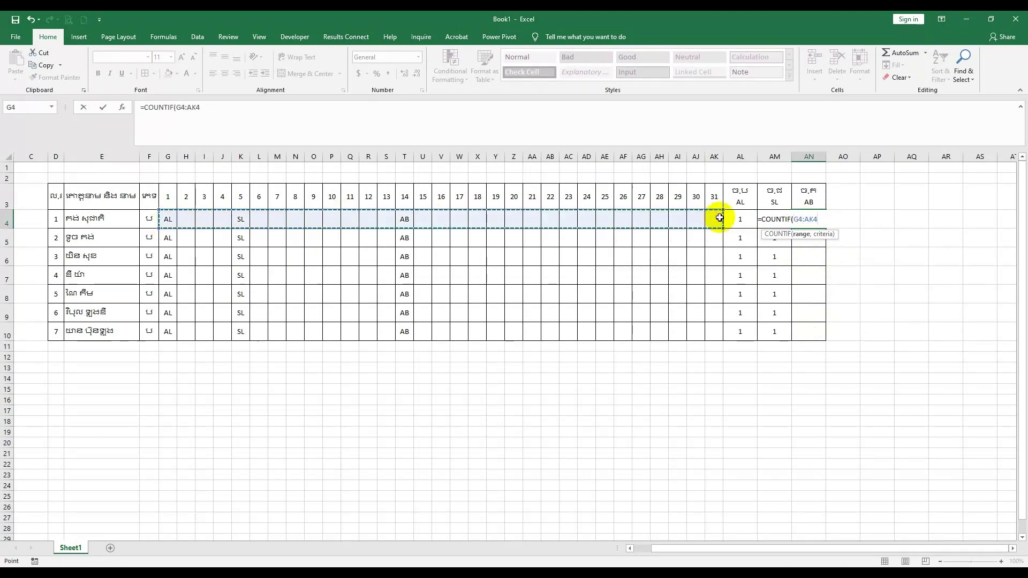
pyautogui.write(',')
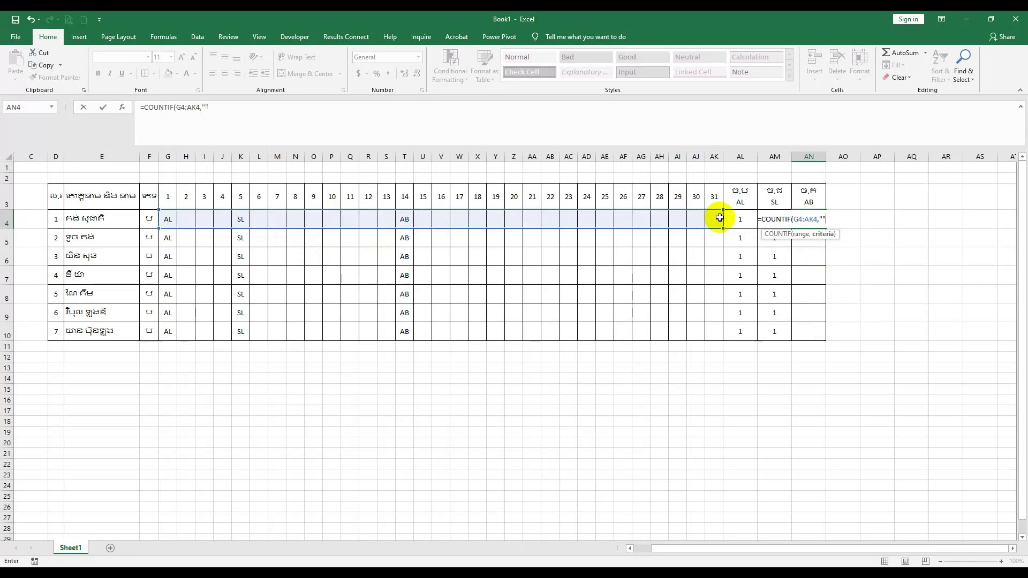
pyautogui.click(823, 219)
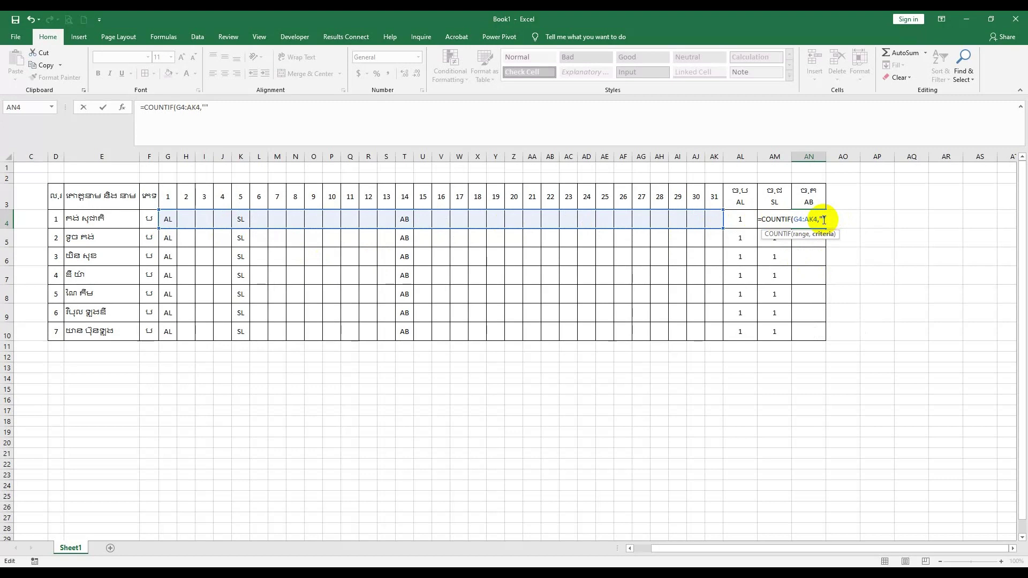
pyautogui.write('AB')
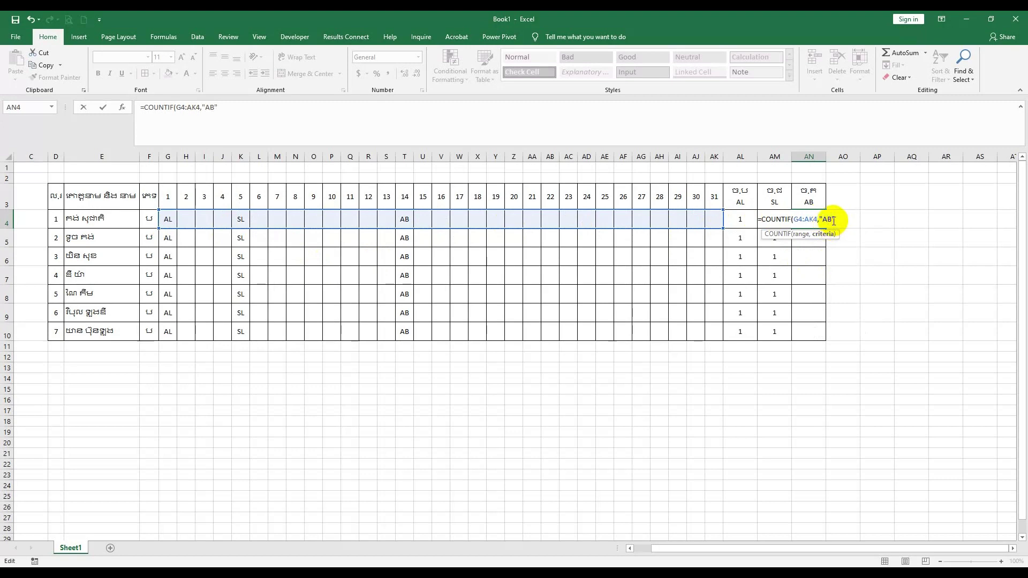
pyautogui.press('Return')
# Make the AN4 range absolute ($G$4:$AK$4) and fill the AB formula down to AN10
pyautogui.doubleClick(800, 224)
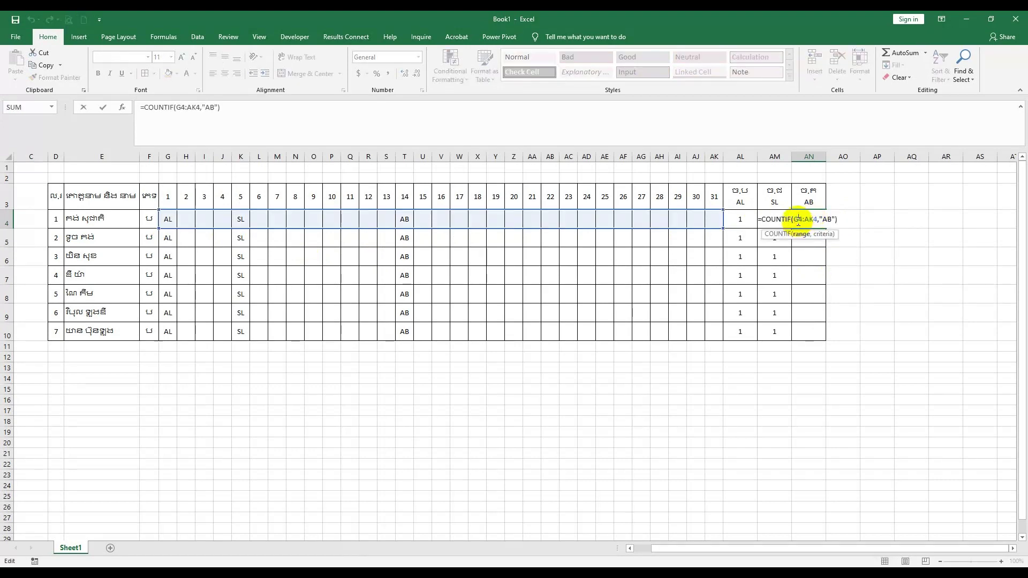
pyautogui.moveTo(795, 219); pyautogui.dragTo(817, 219)
pyautogui.press('F4')
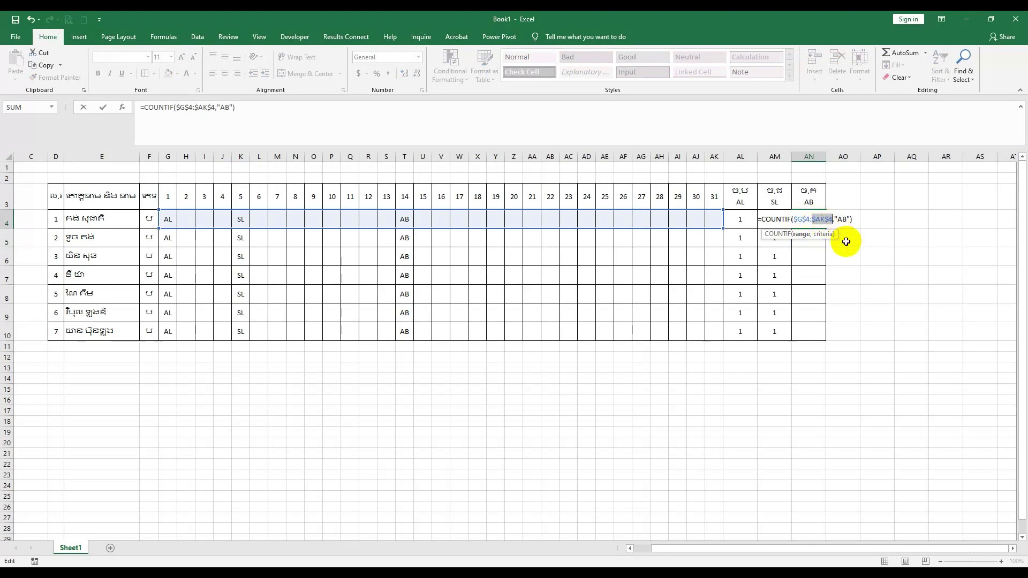
pyautogui.press('Return')
pyautogui.click(819, 223)
pyautogui.moveTo(825, 229); pyautogui.dragTo(809, 332)
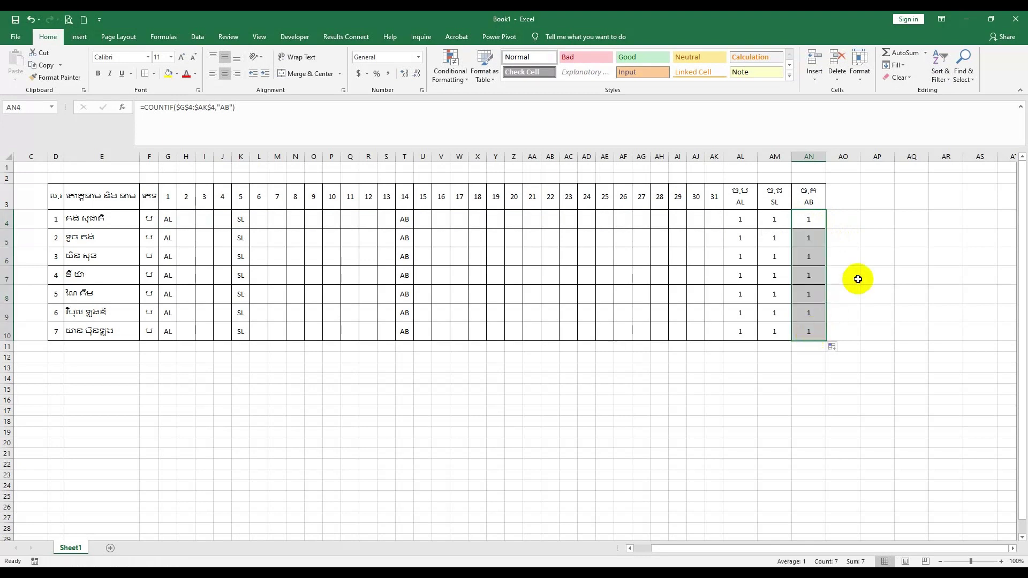
pyautogui.click(851, 275)
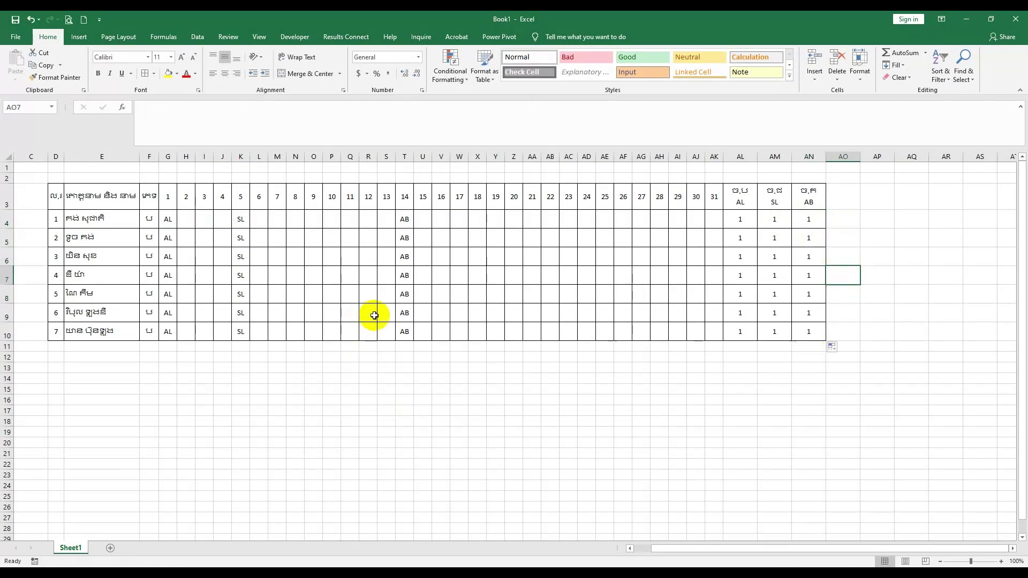